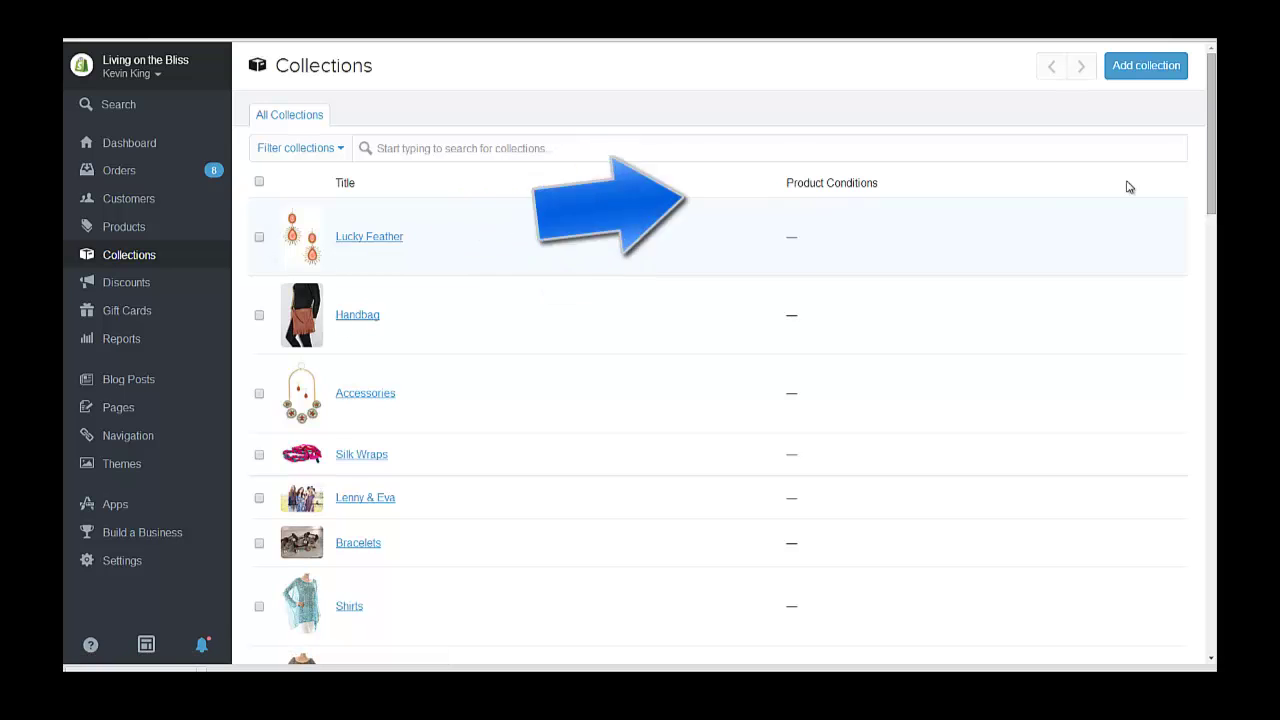
- Add a new collection titled "Lucky Feathers" and paste in the description "Delightful and gifty….all around fun!"
click(1150, 66)
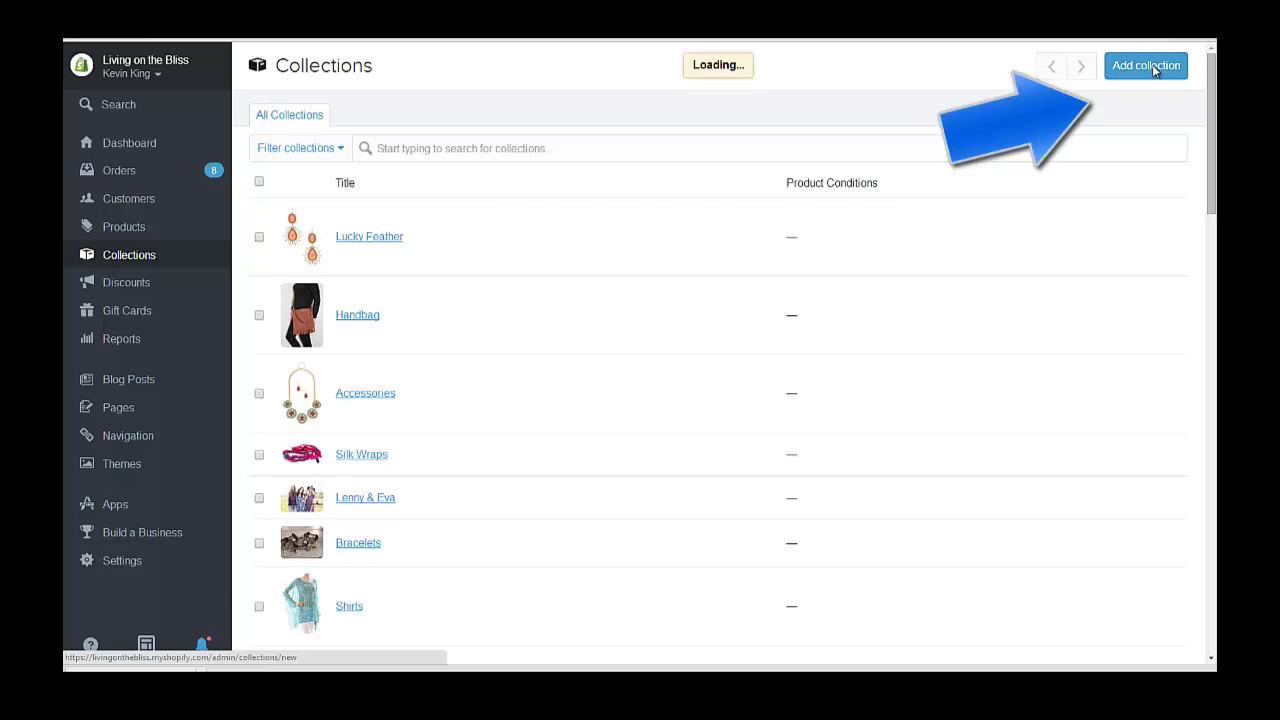
click(576, 146)
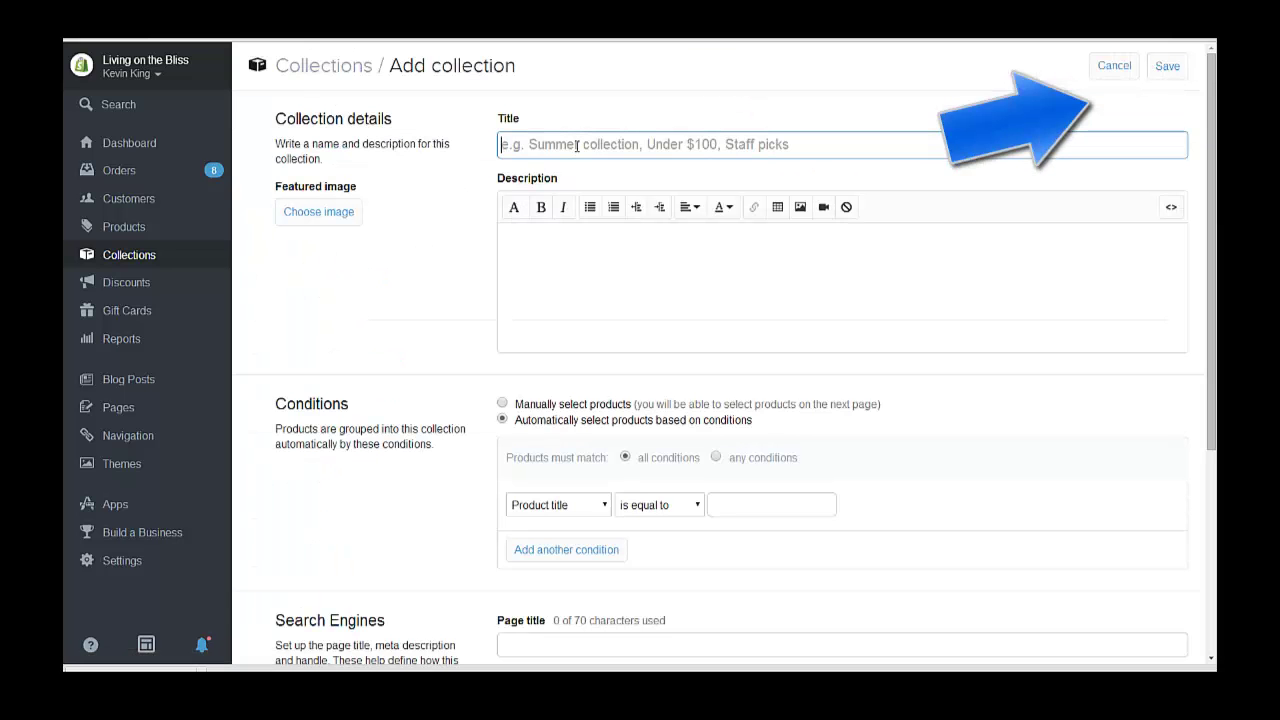
right_click(548, 241)
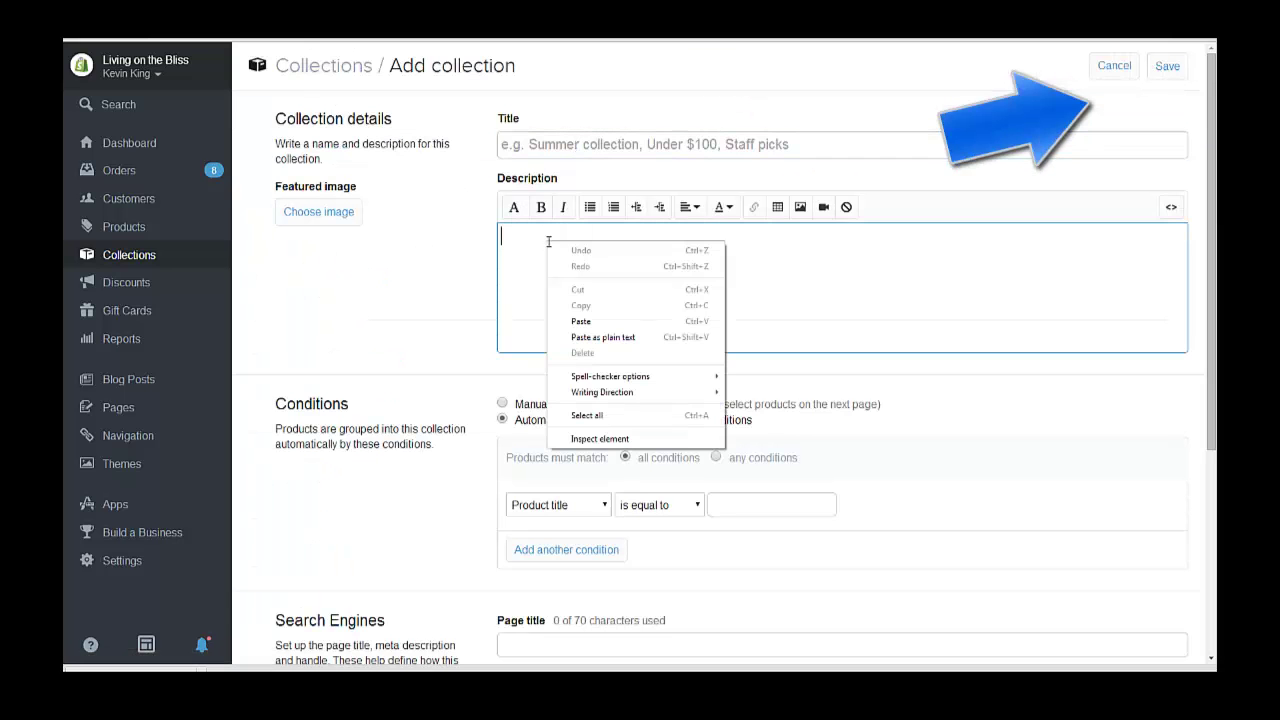
click(599, 321)
click(578, 143)
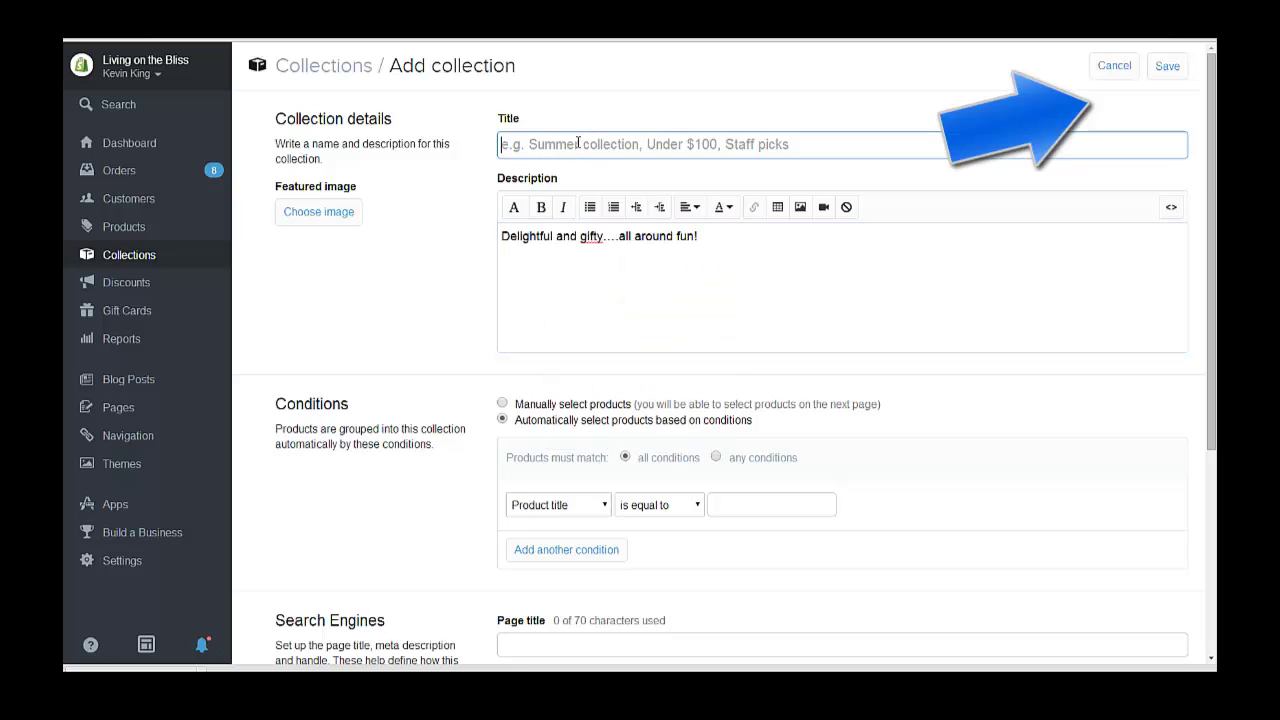
text(Lucky Feas)
key(BackSpace)
text(thers)
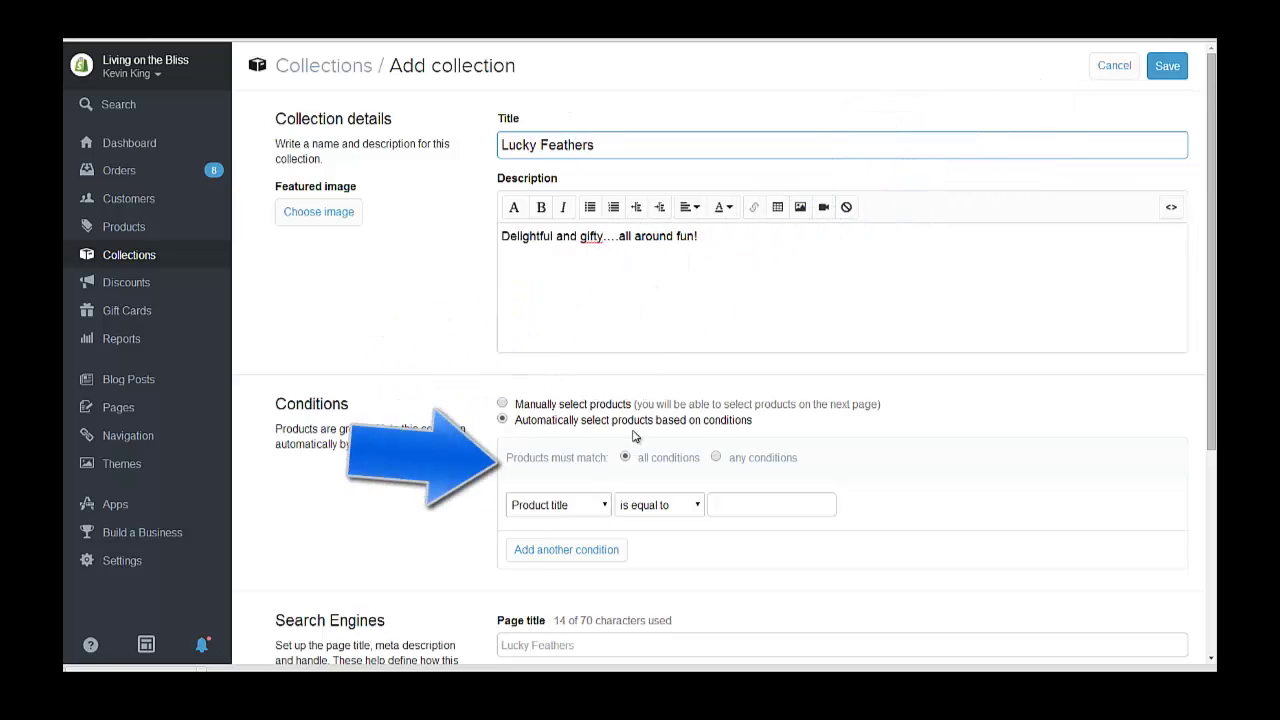
- Set the collection's condition to product vendor is equal to "Lucky Feathers" and save the collection
click(600, 505)
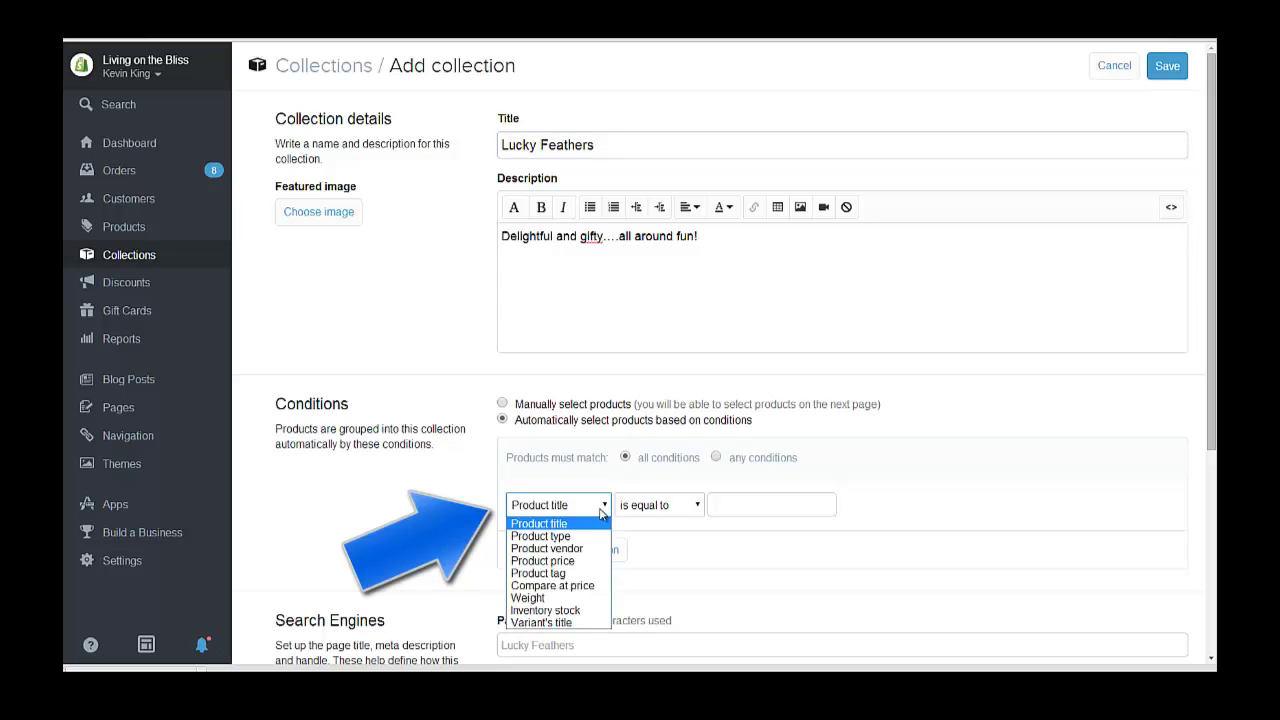
click(555, 544)
click(781, 505)
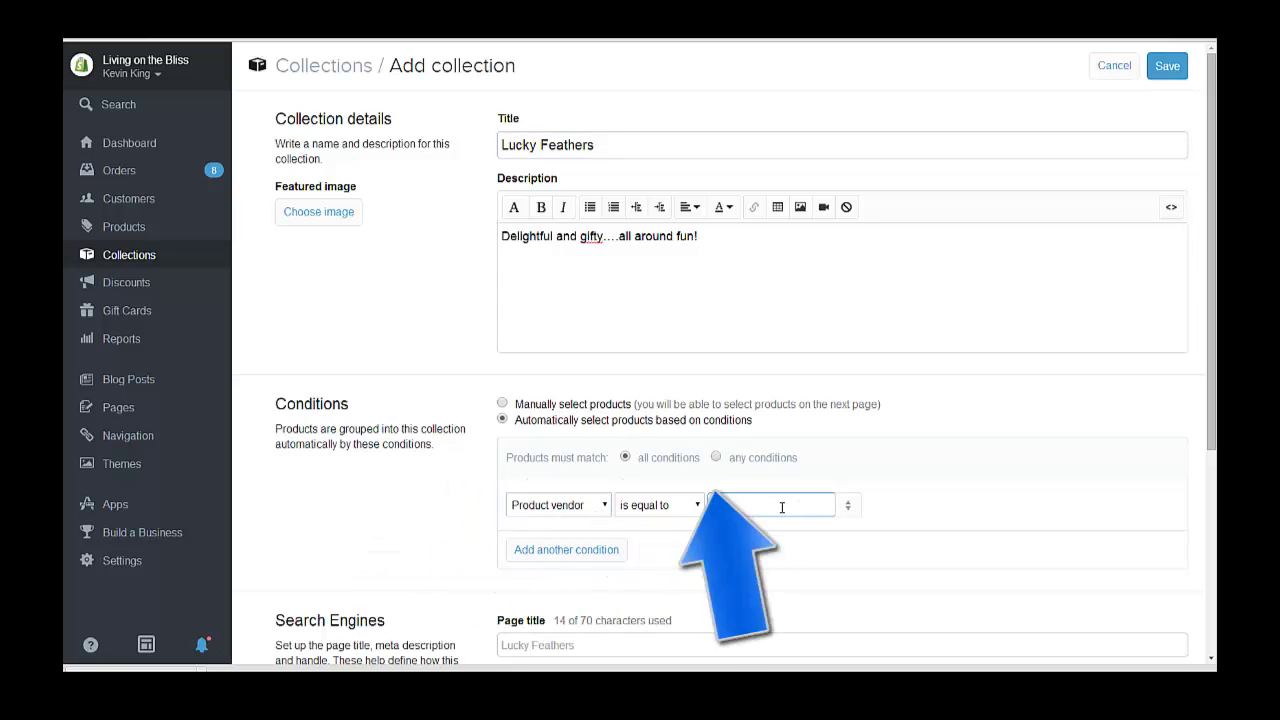
text(Lucky Feathers)
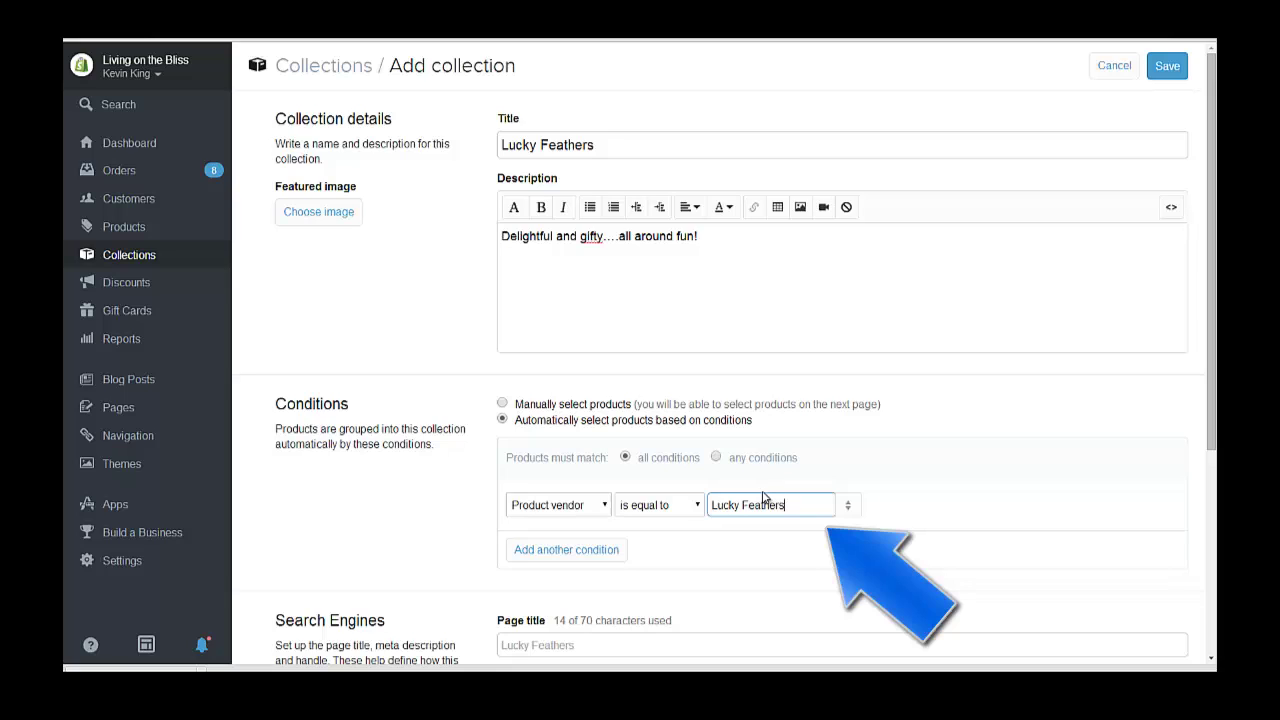
click(1167, 66)
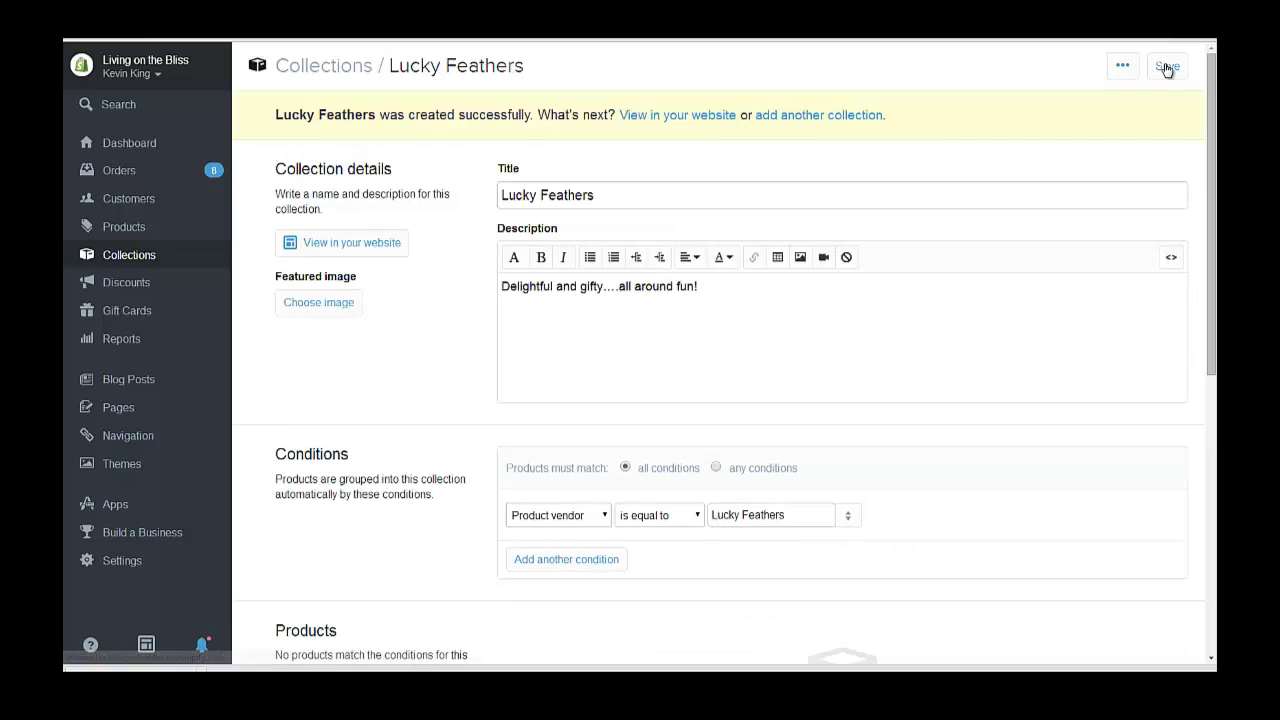
- Delete the old "Lucky Feather" collection from the collections list
click(123, 266)
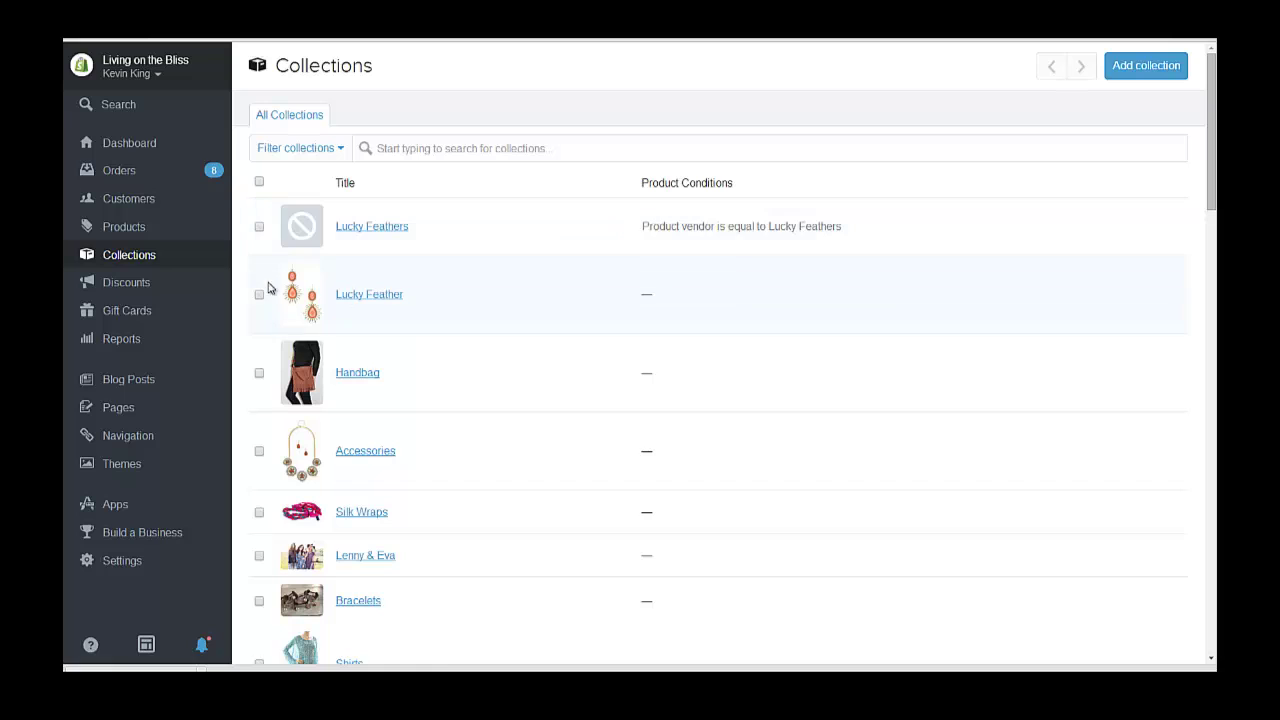
click(261, 296)
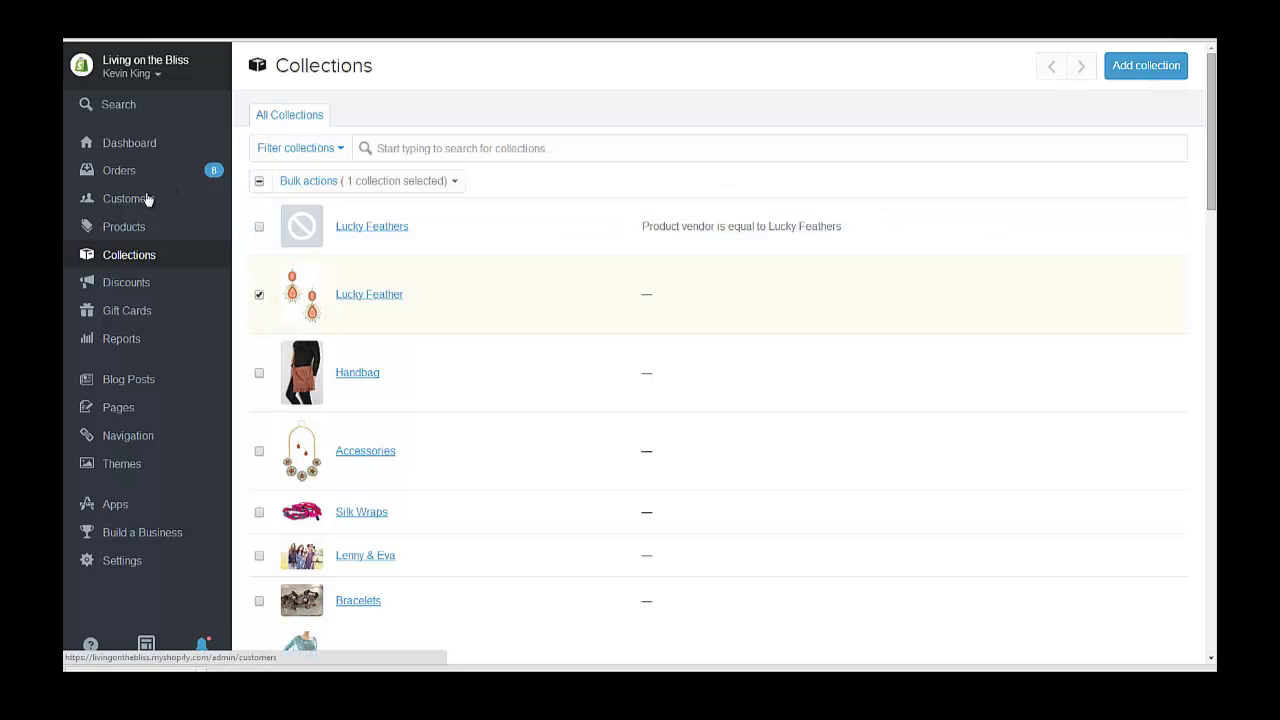
click(300, 184)
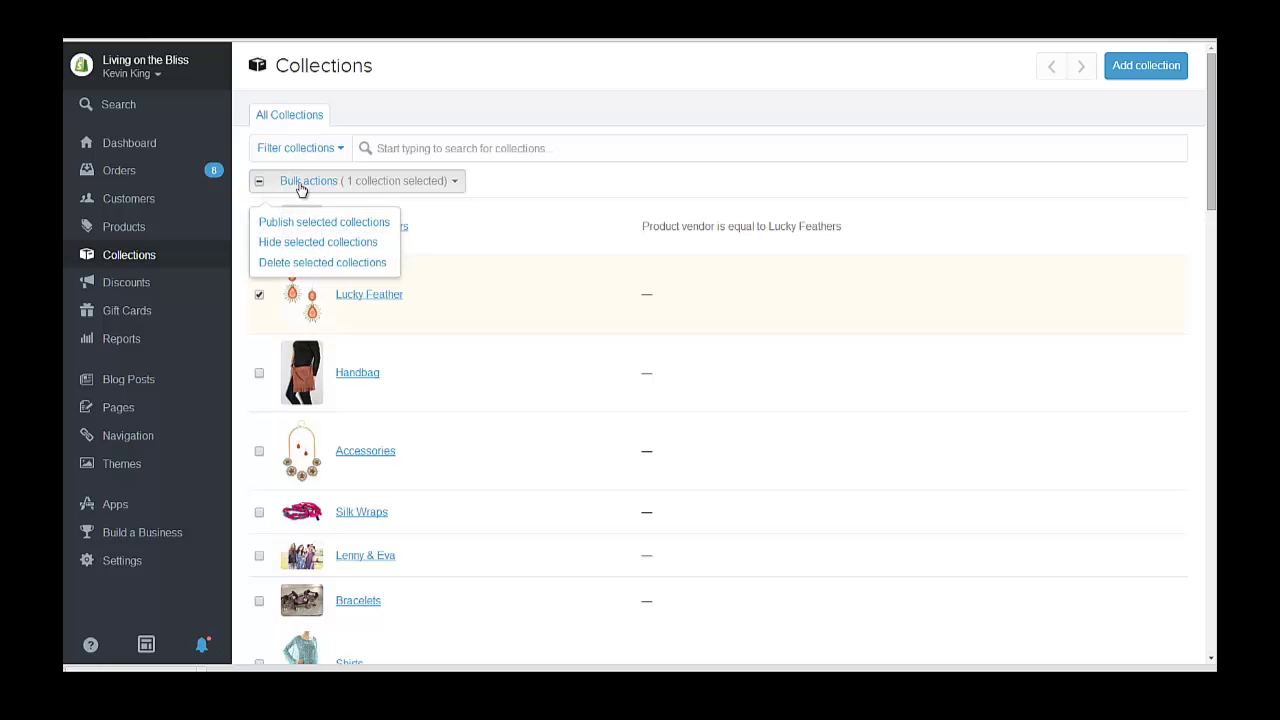
click(294, 265)
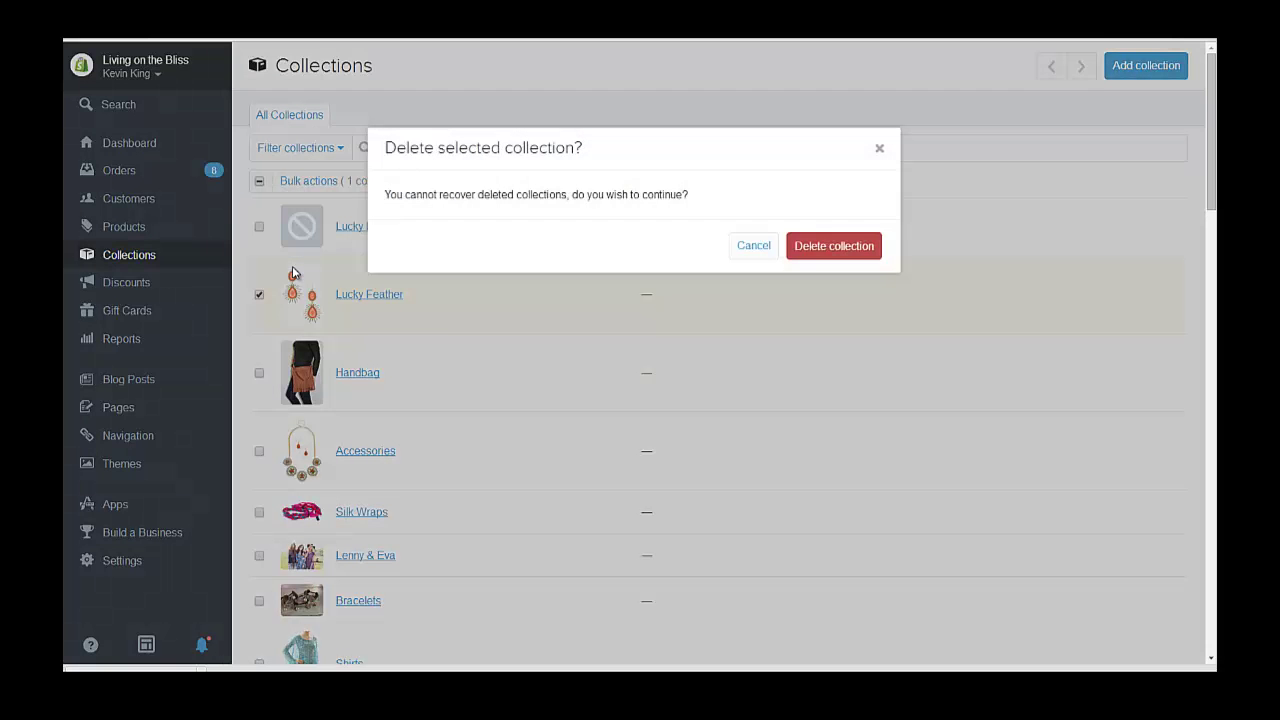
click(817, 256)
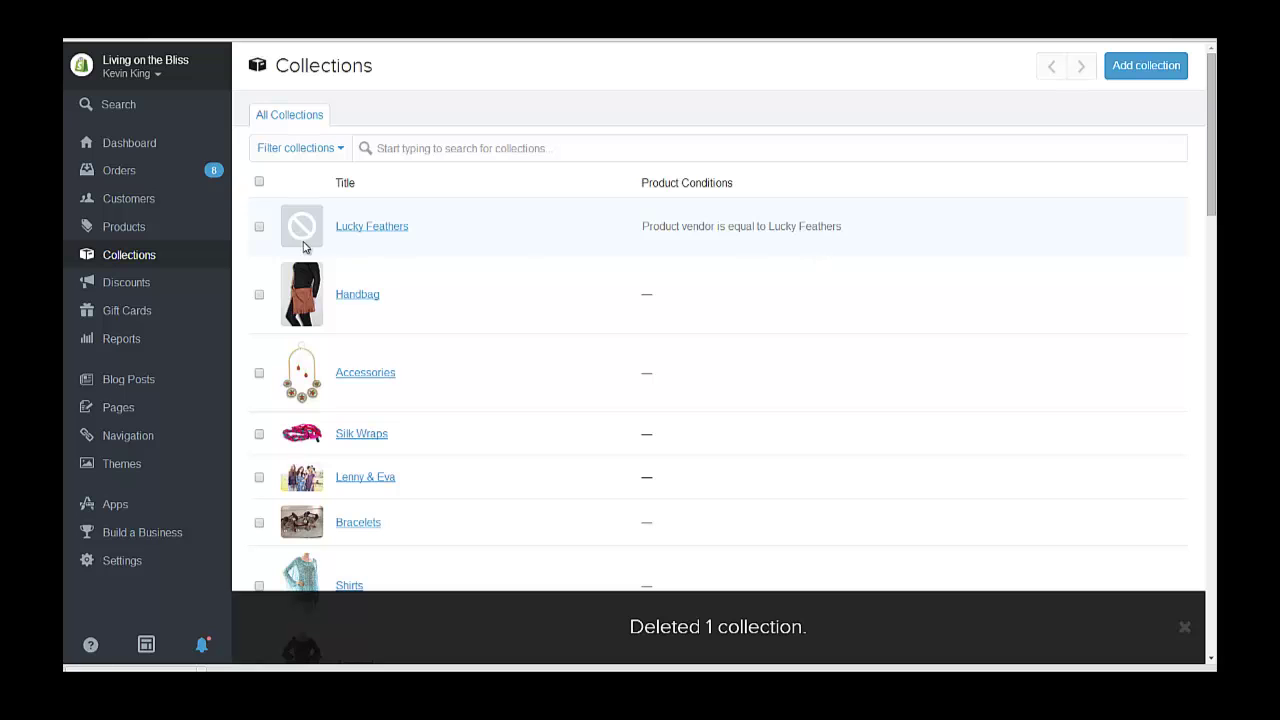
- Give the Lucky Feathers collection the featured image "lucky feathers_grande.jpg" from the Desktop and save it
click(351, 227)
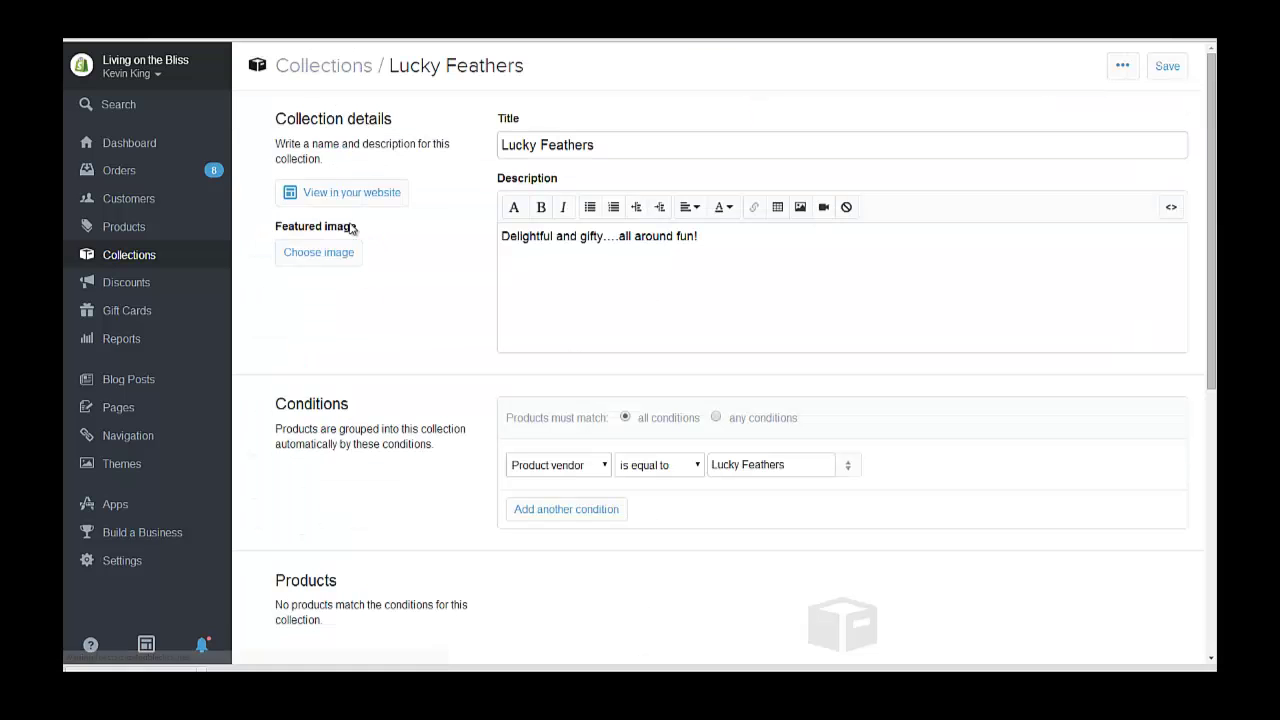
click(335, 262)
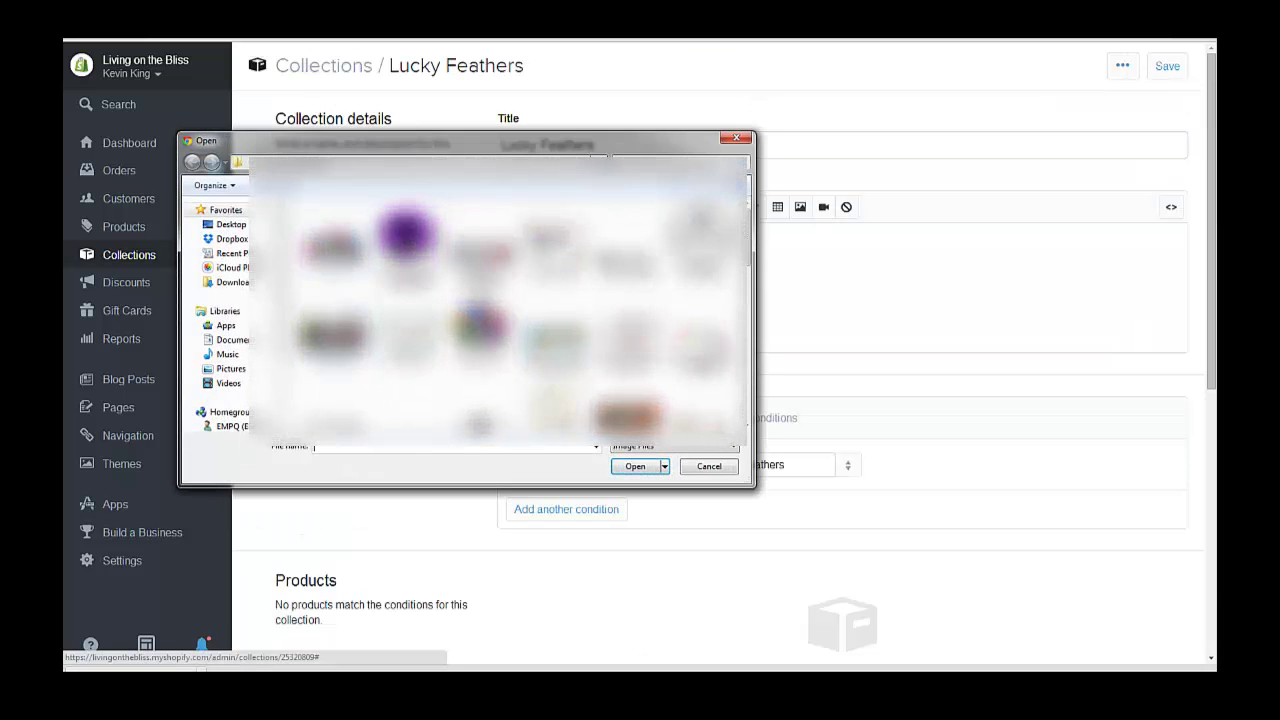
click(233, 226)
click(414, 449)
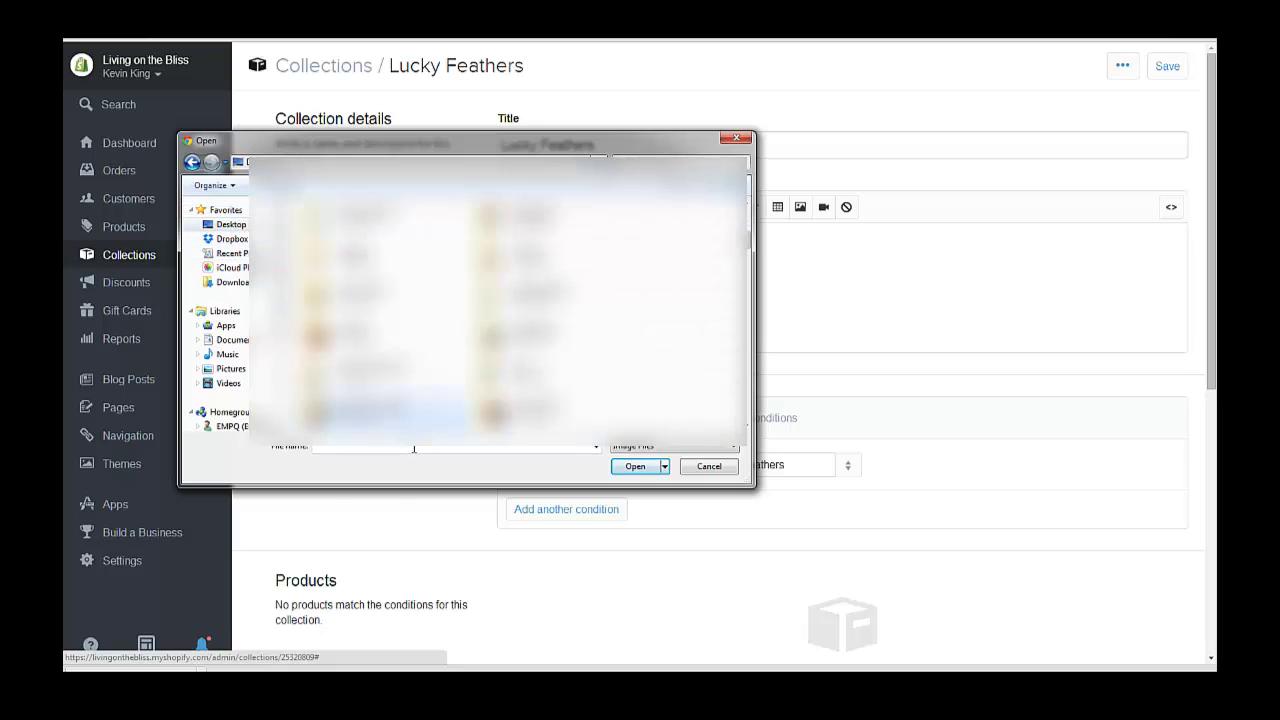
text(luck)
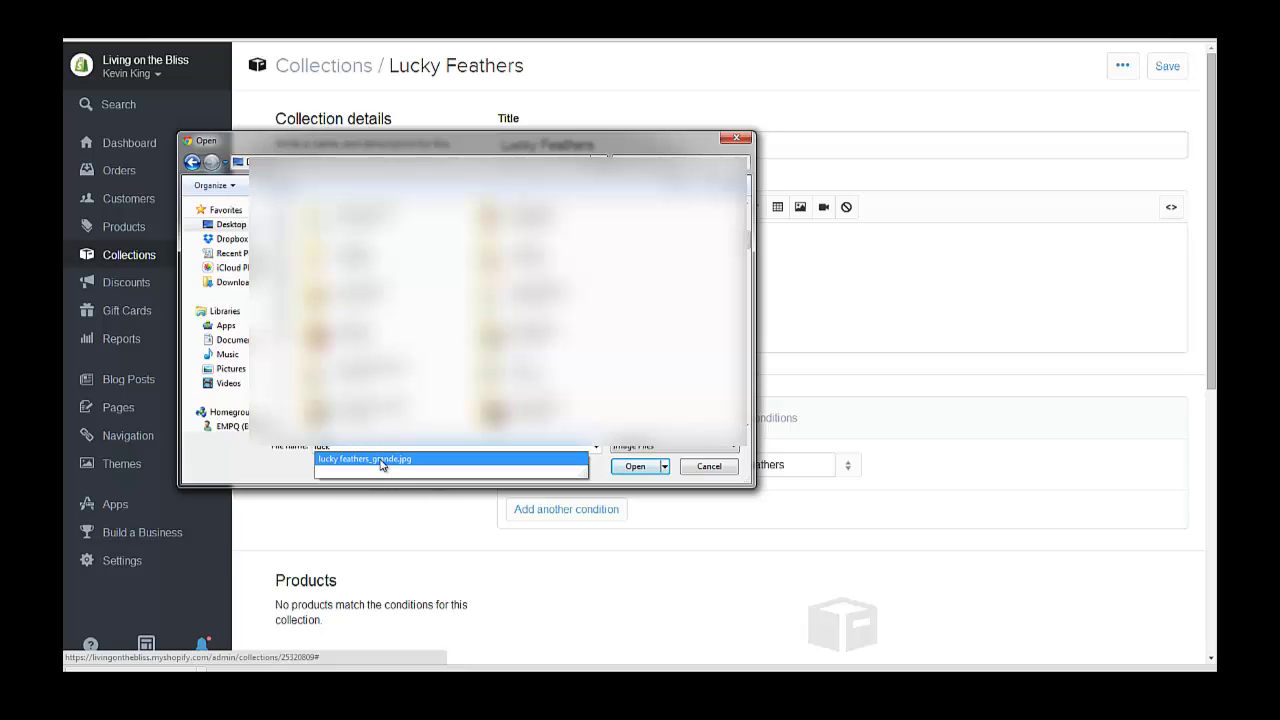
click(381, 460)
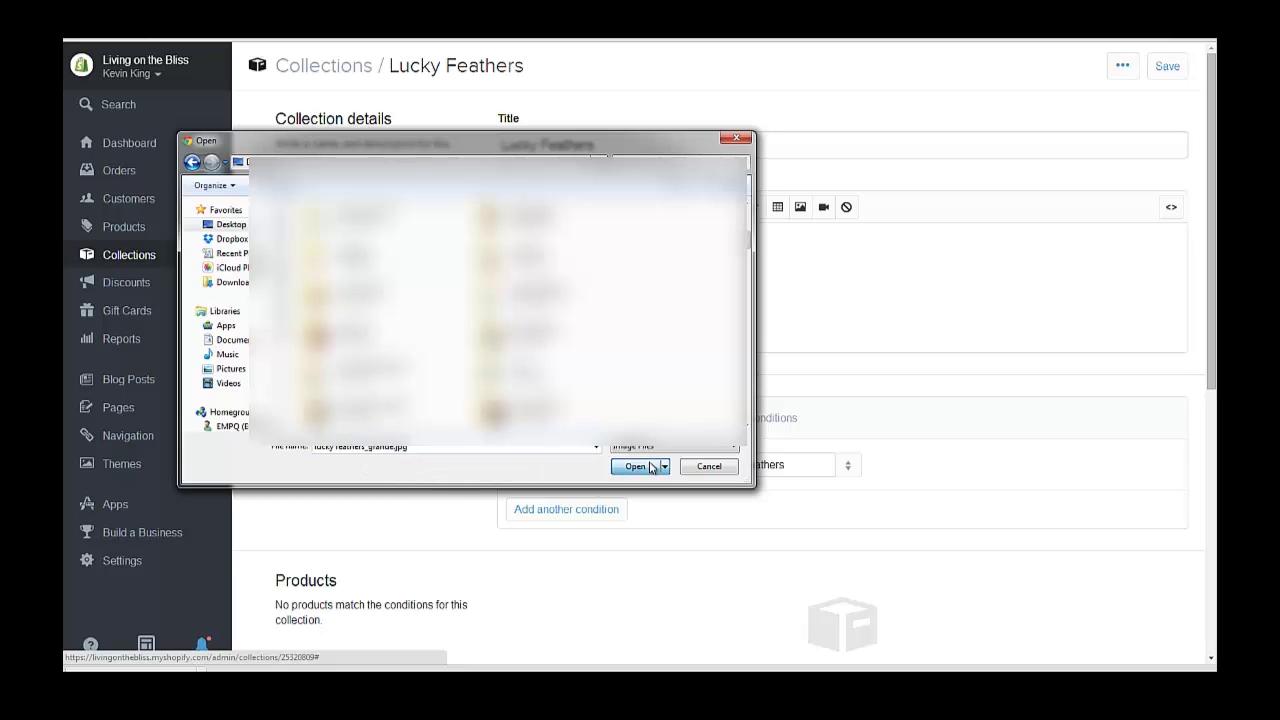
click(657, 466)
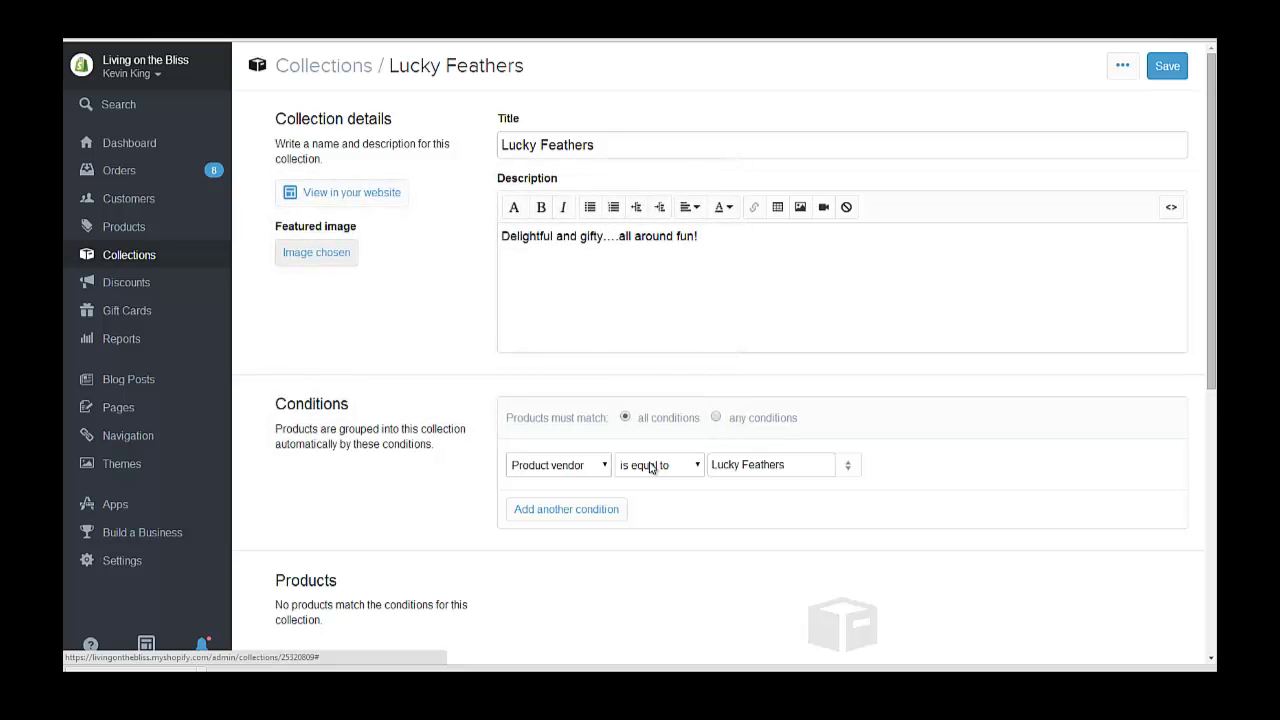
click(1167, 66)
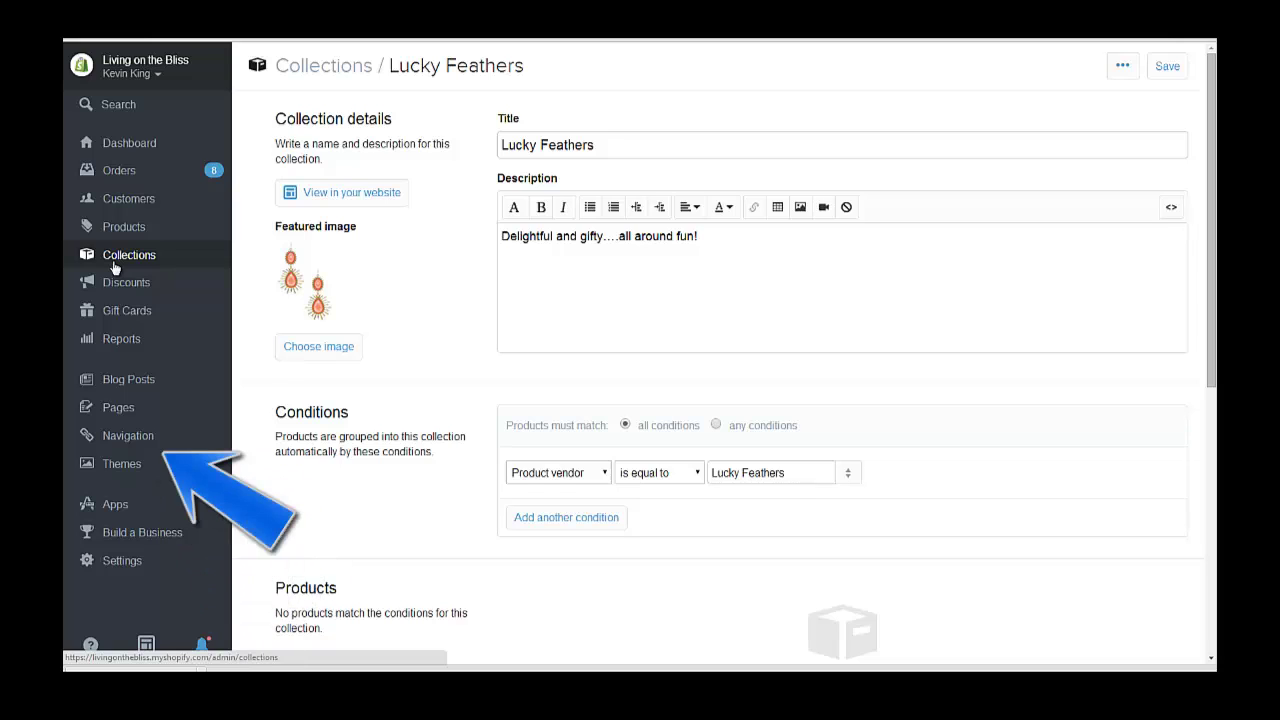
- Add another link named "Lucky Feather" to the store navigation's Main Menu link list
click(126, 446)
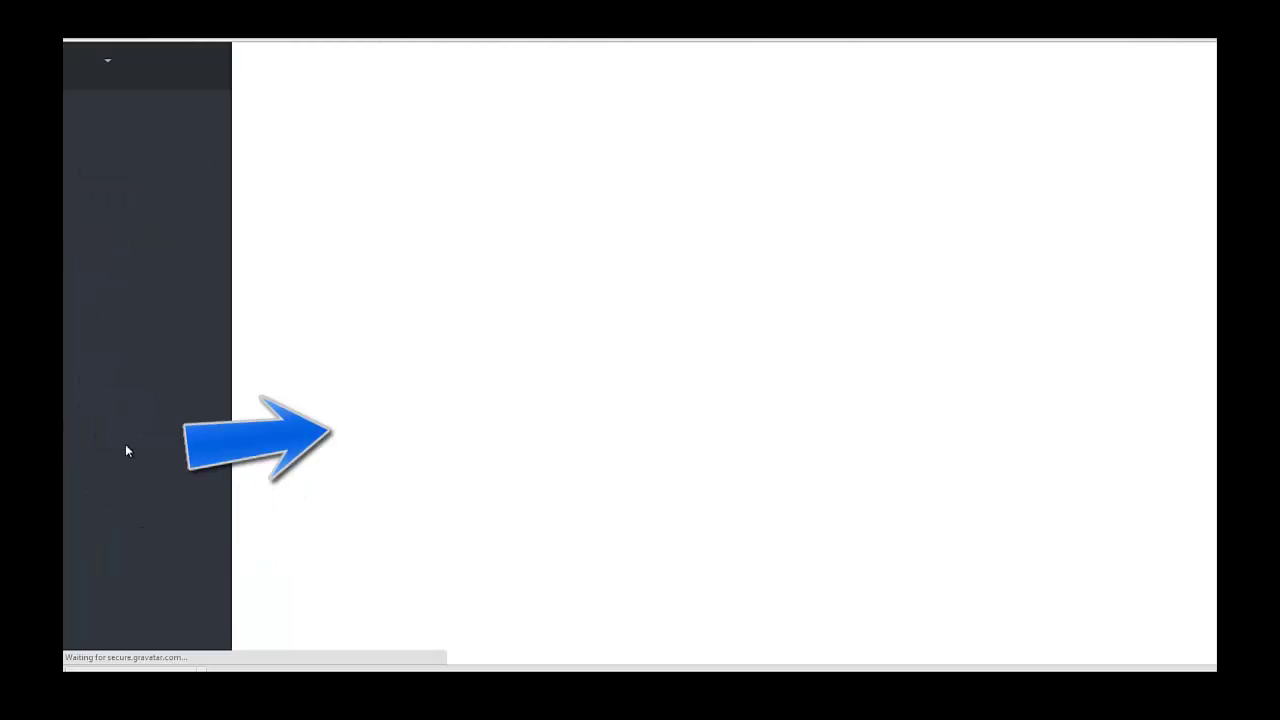
click(787, 339)
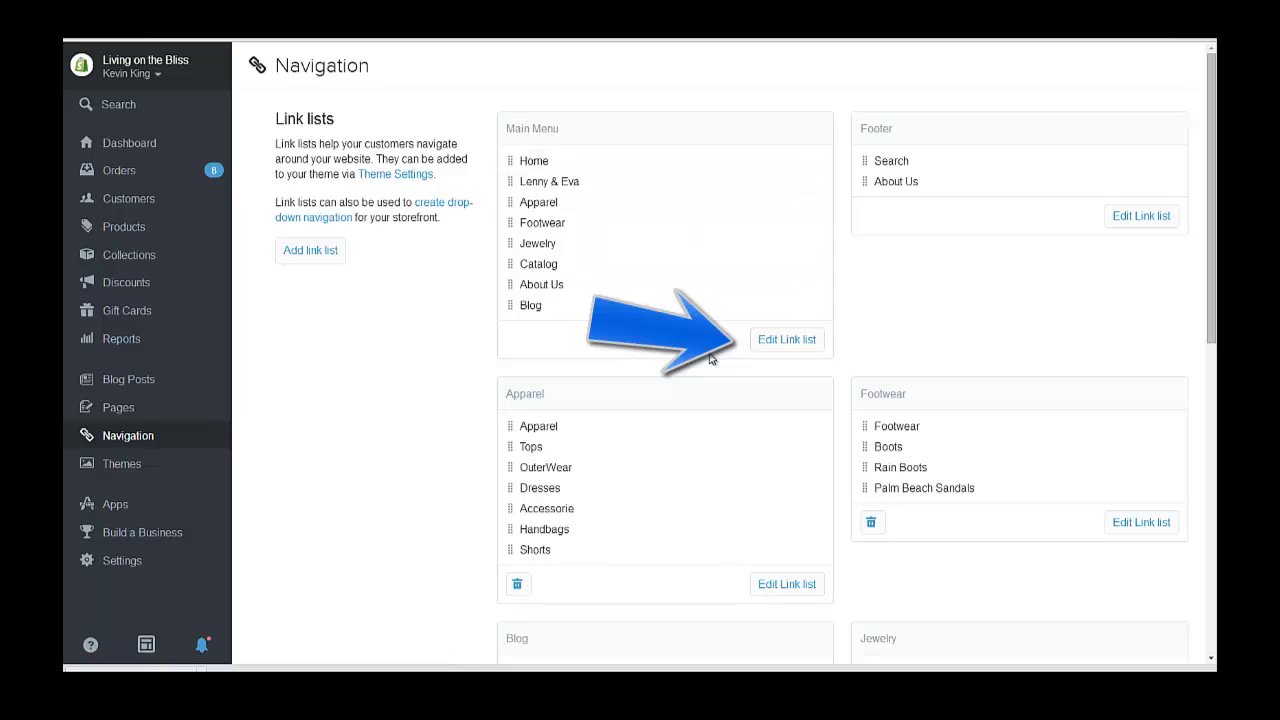
click(786, 341)
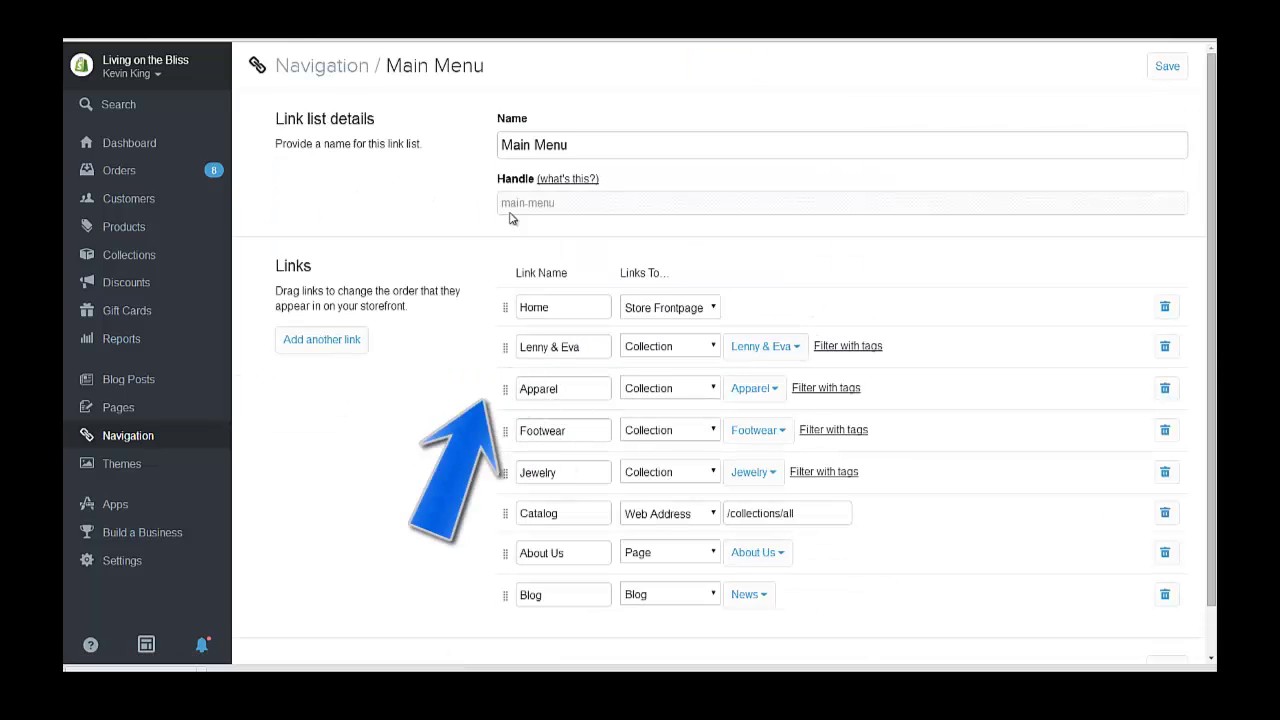
click(336, 342)
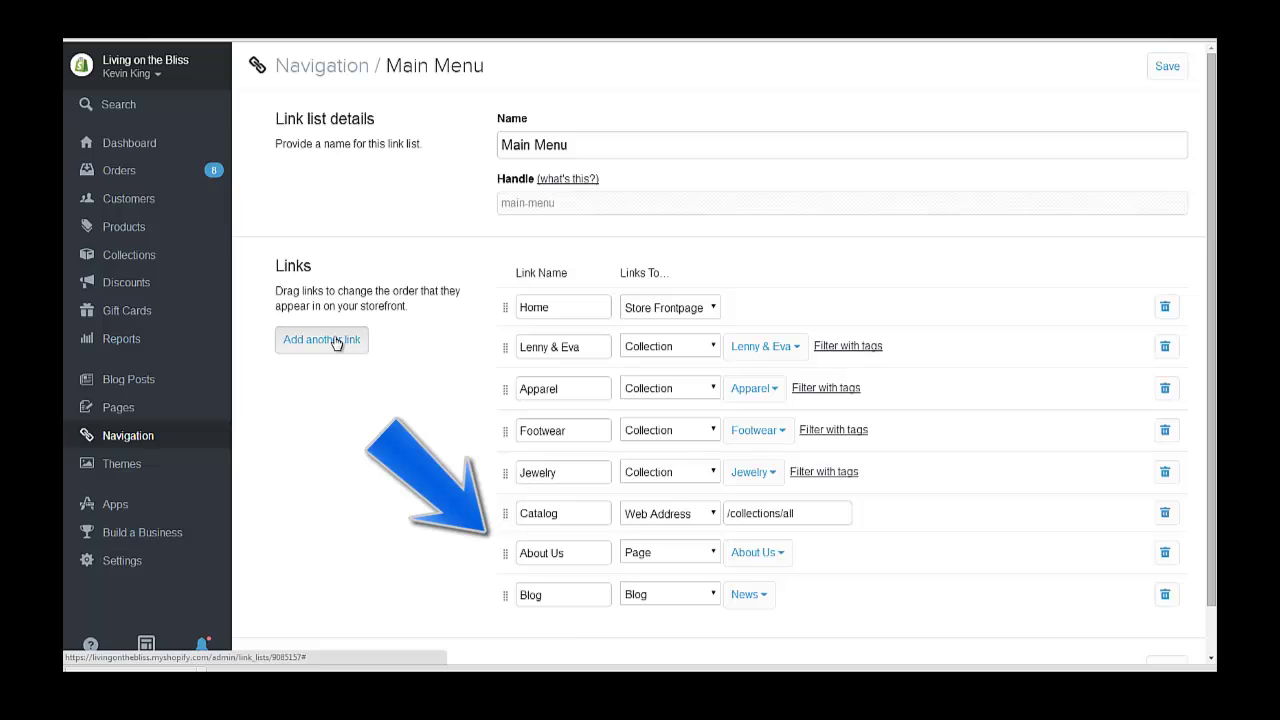
scroll(472, 554, down, 1)
click(541, 546)
text(L)
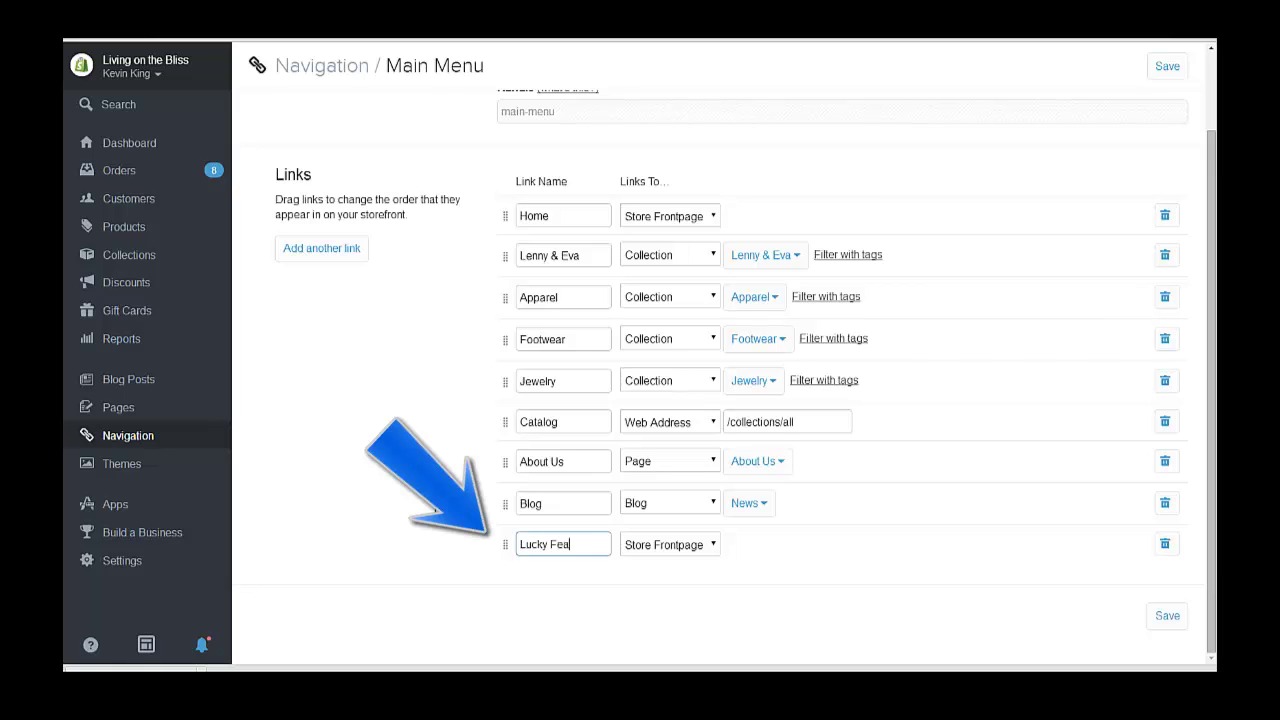
- Point the Lucky Feather menu link to the Lucky Feathers collection and save the Main Menu
click(703, 545)
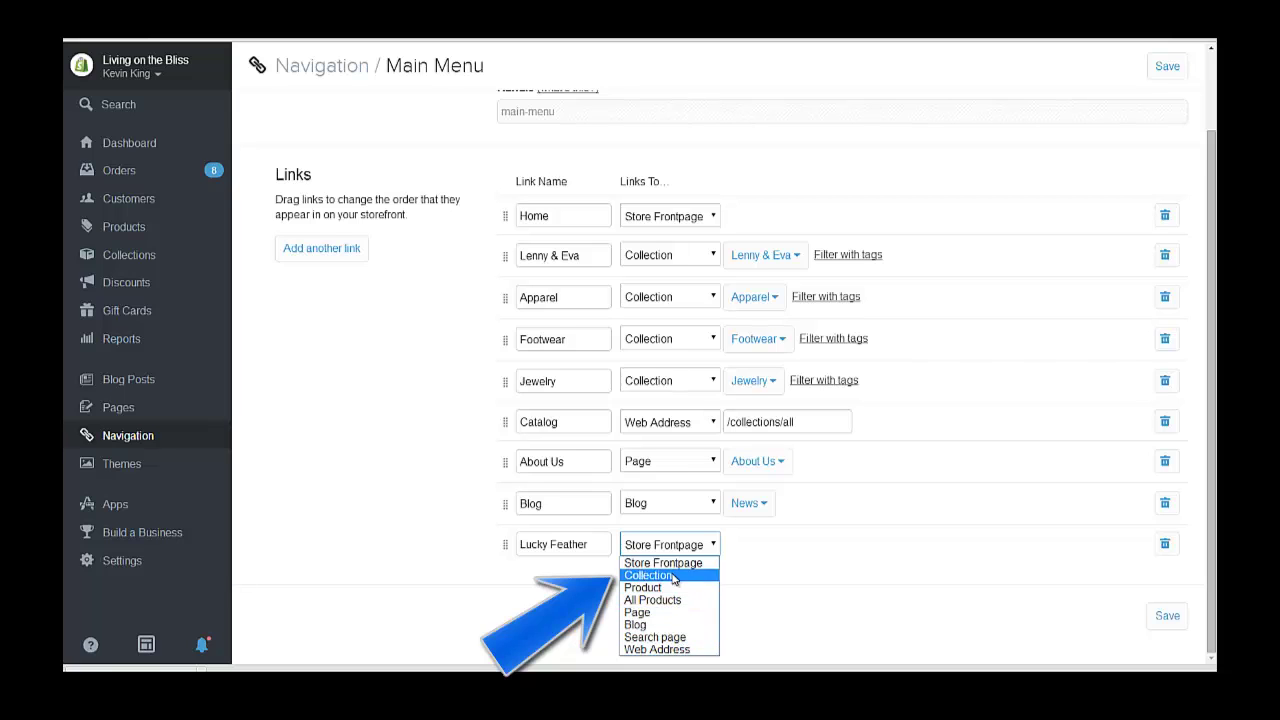
click(672, 576)
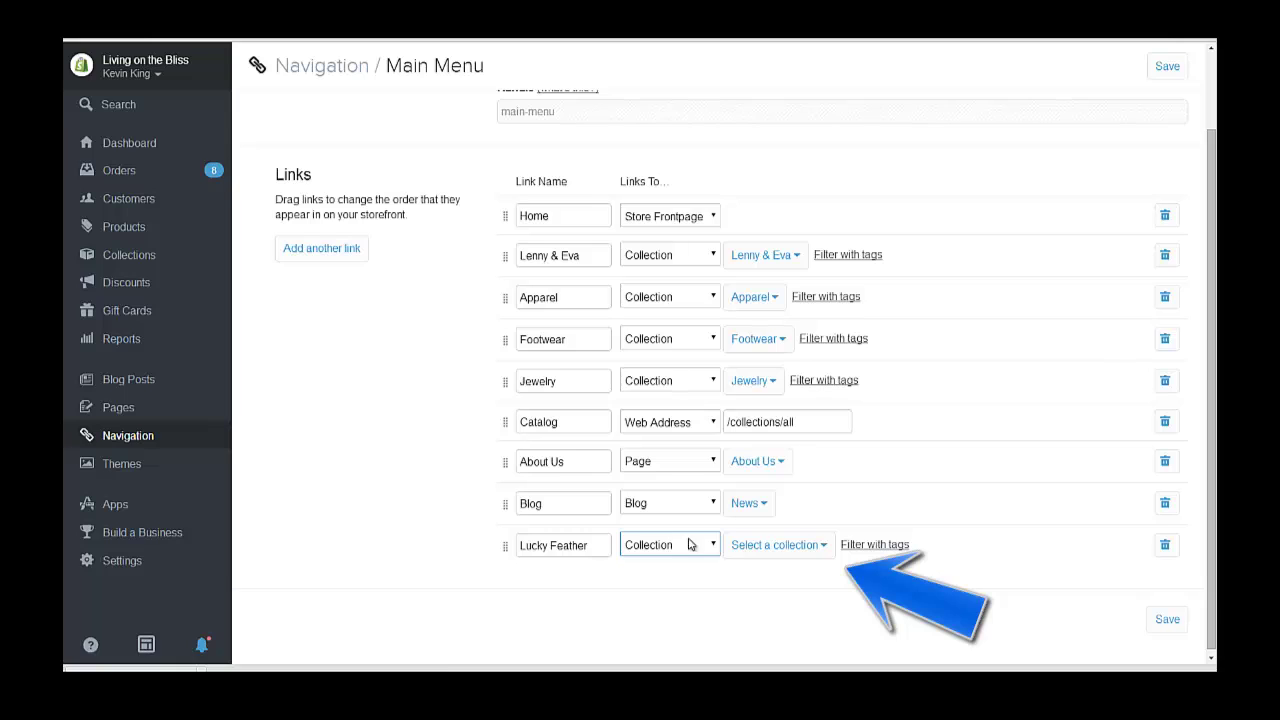
click(790, 545)
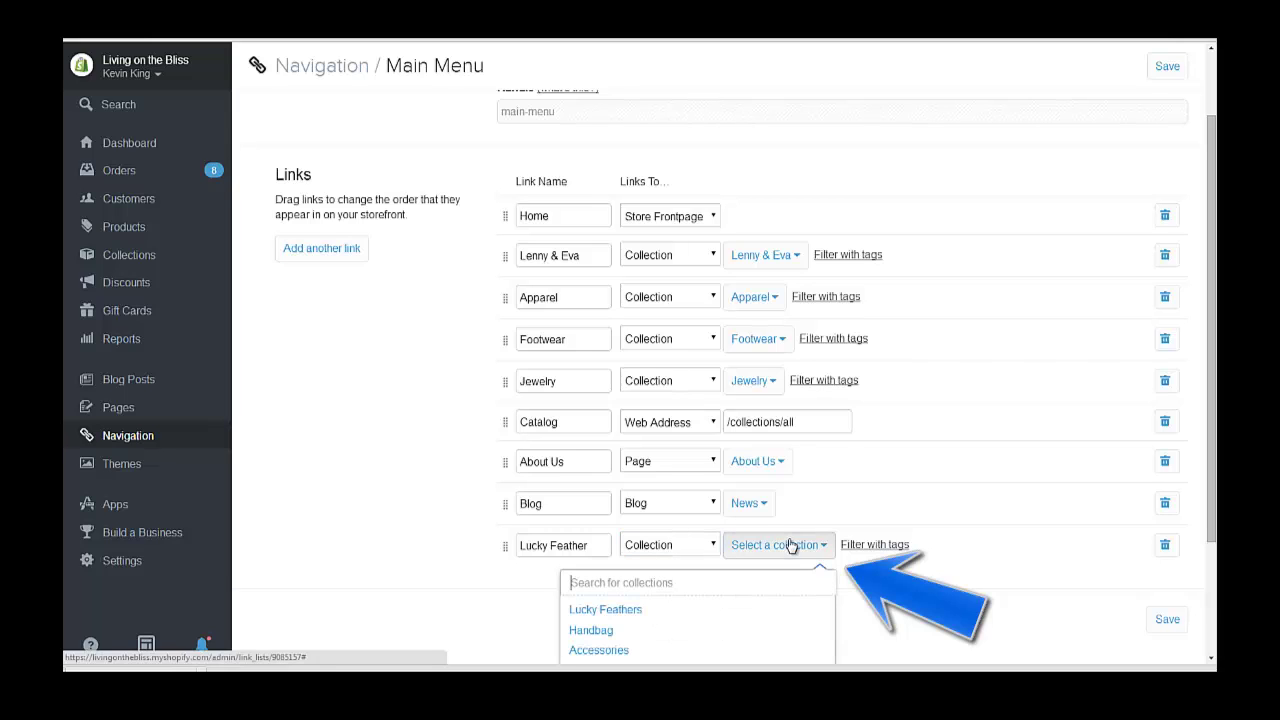
click(621, 611)
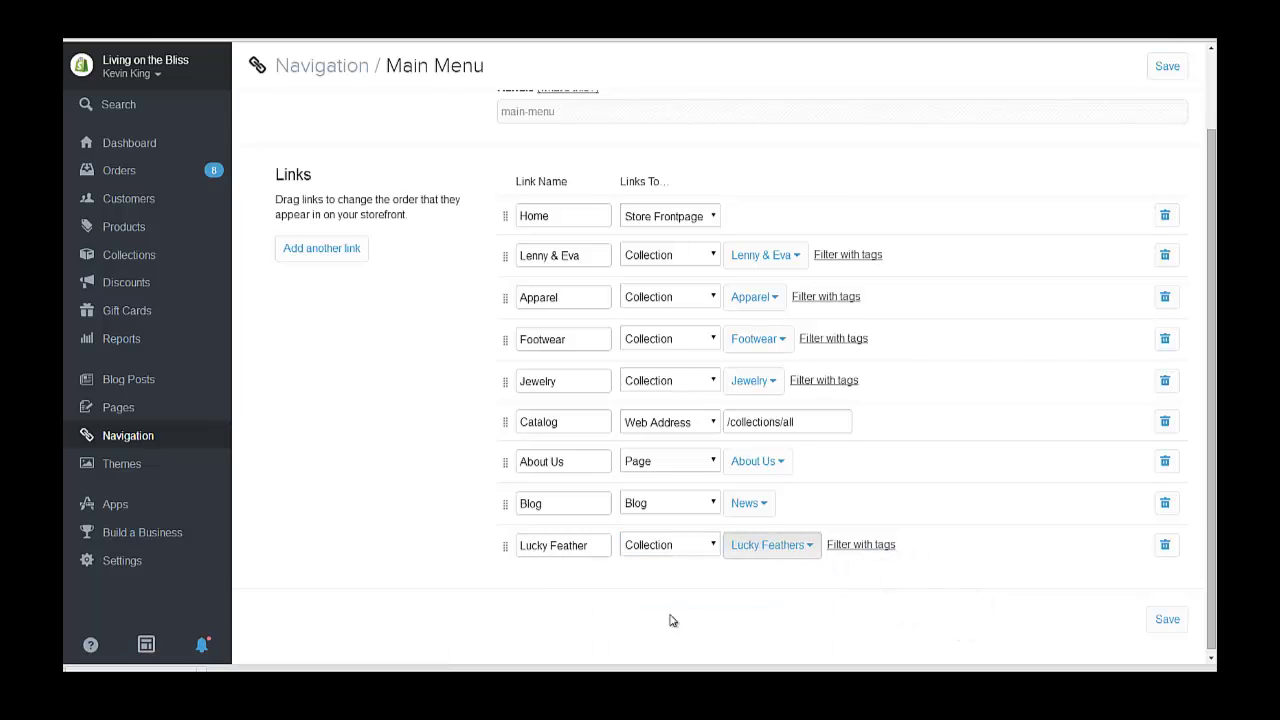
click(1167, 620)
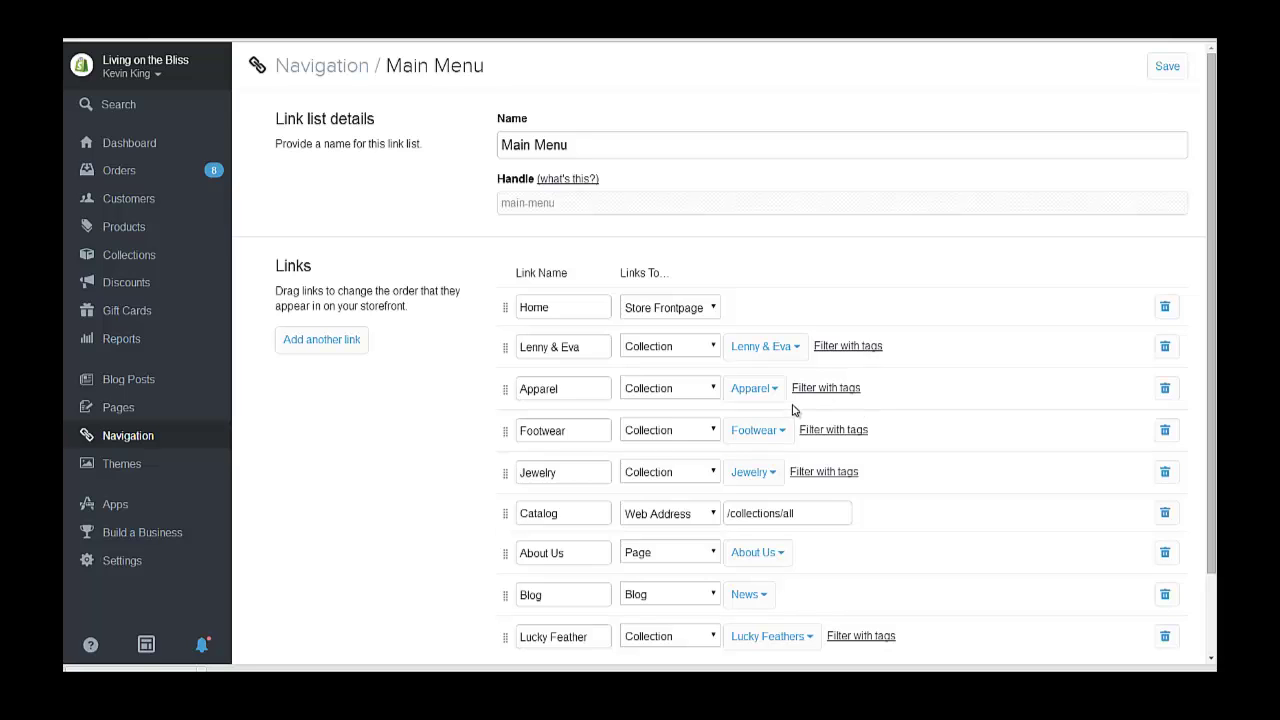
- Open the Living on the Bliss storefront in a new browser tab to check its main menu
key(ctrl+t)
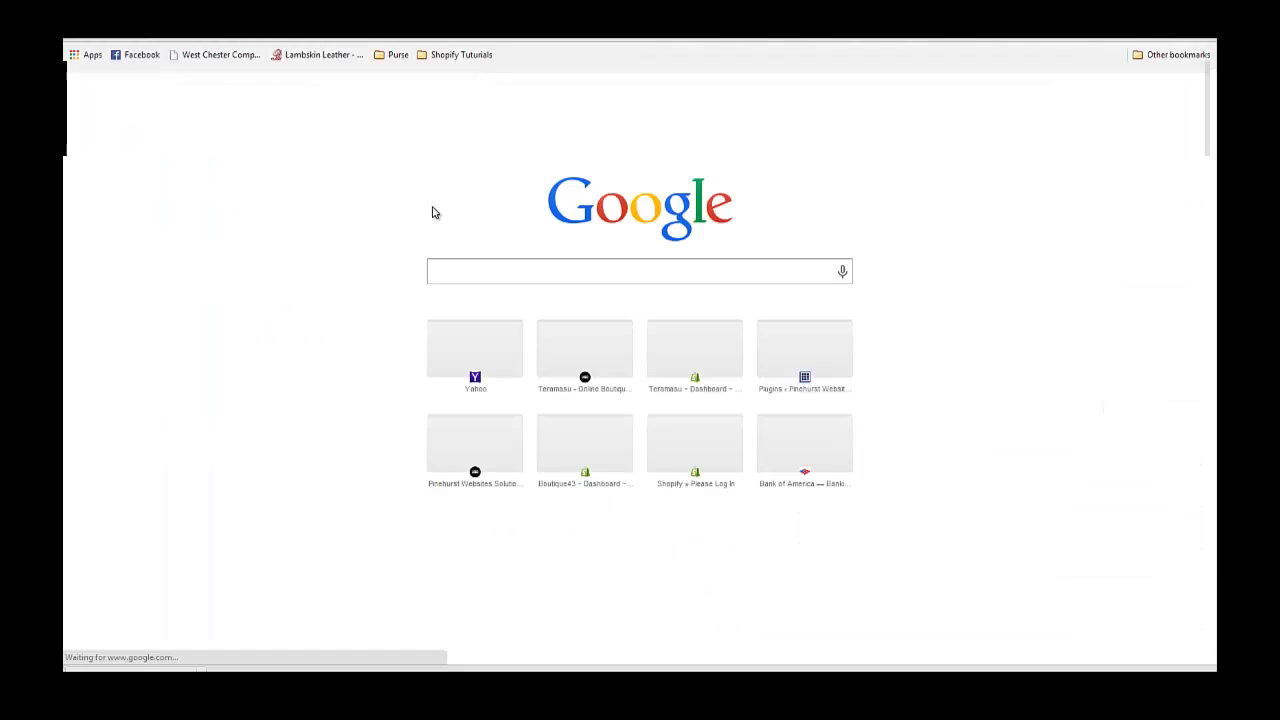
text(l)
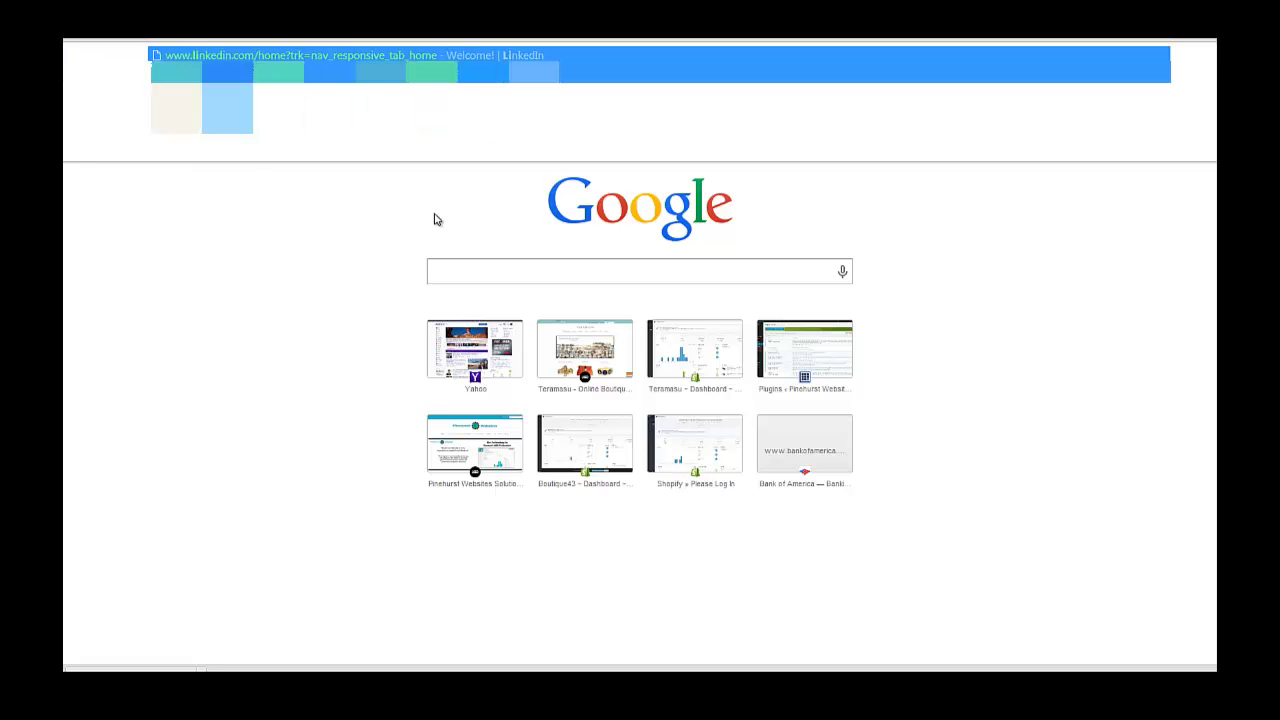
text(iving)
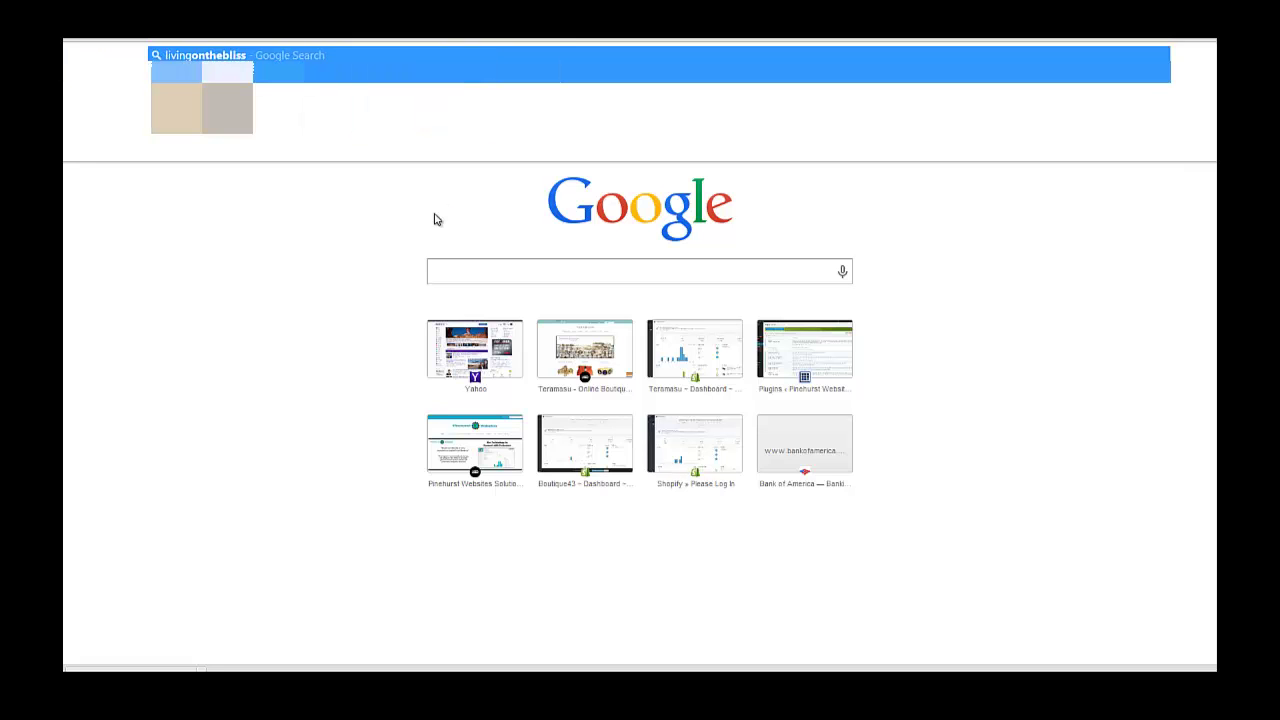
key(Return)
click(161, 170)
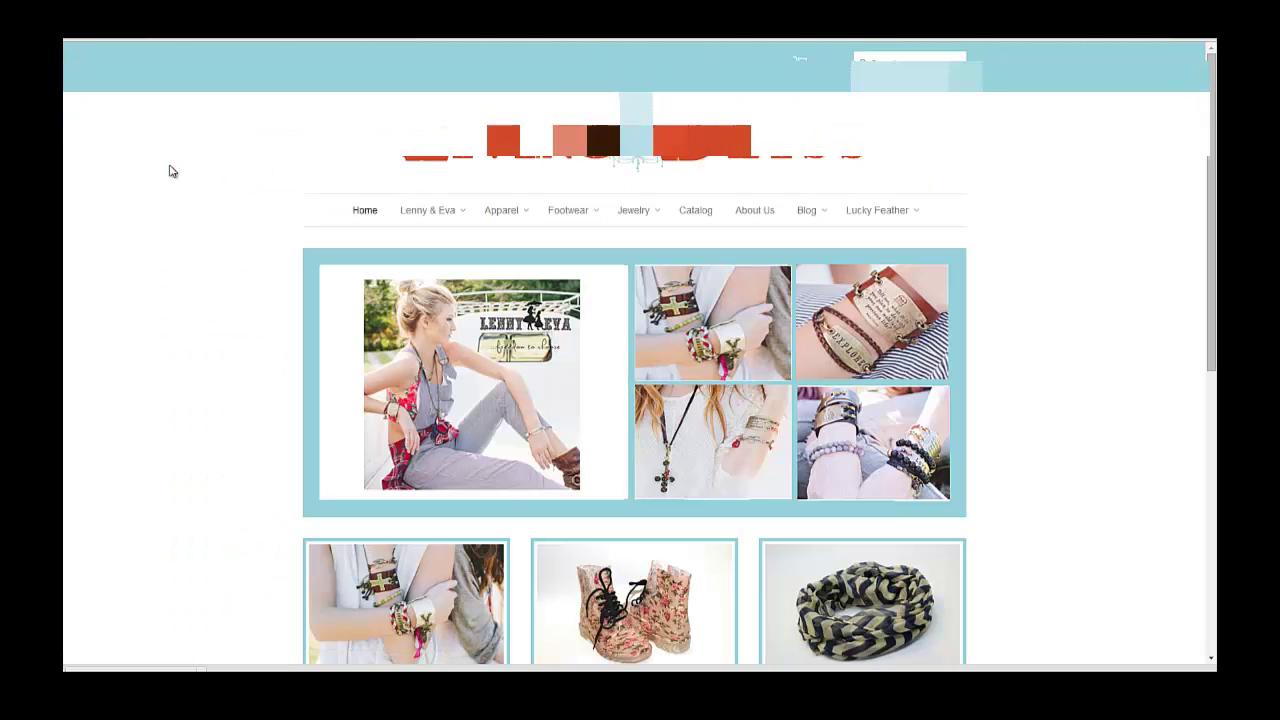
- Move the Lucky Feather link directly below Lenny & Eva in the Main Menu link list and save it
mouse_move(902, 215)
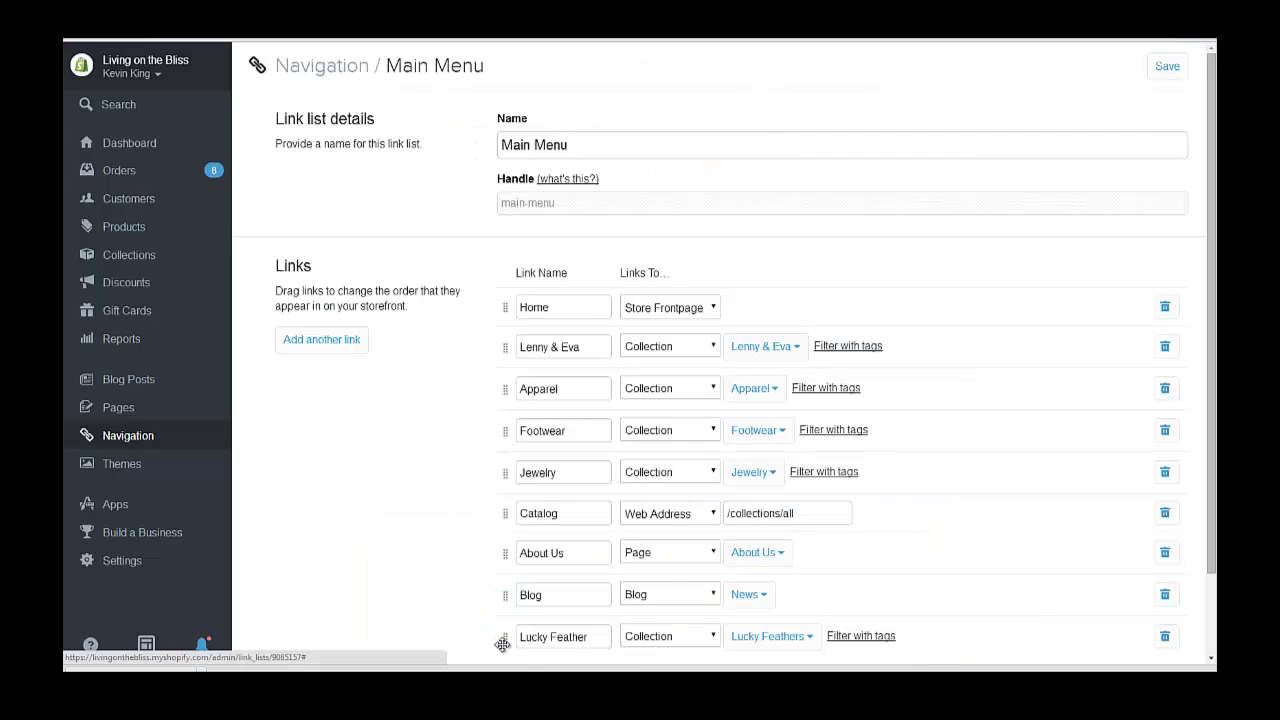
drag(503, 589, 502, 390)
click(1182, 66)
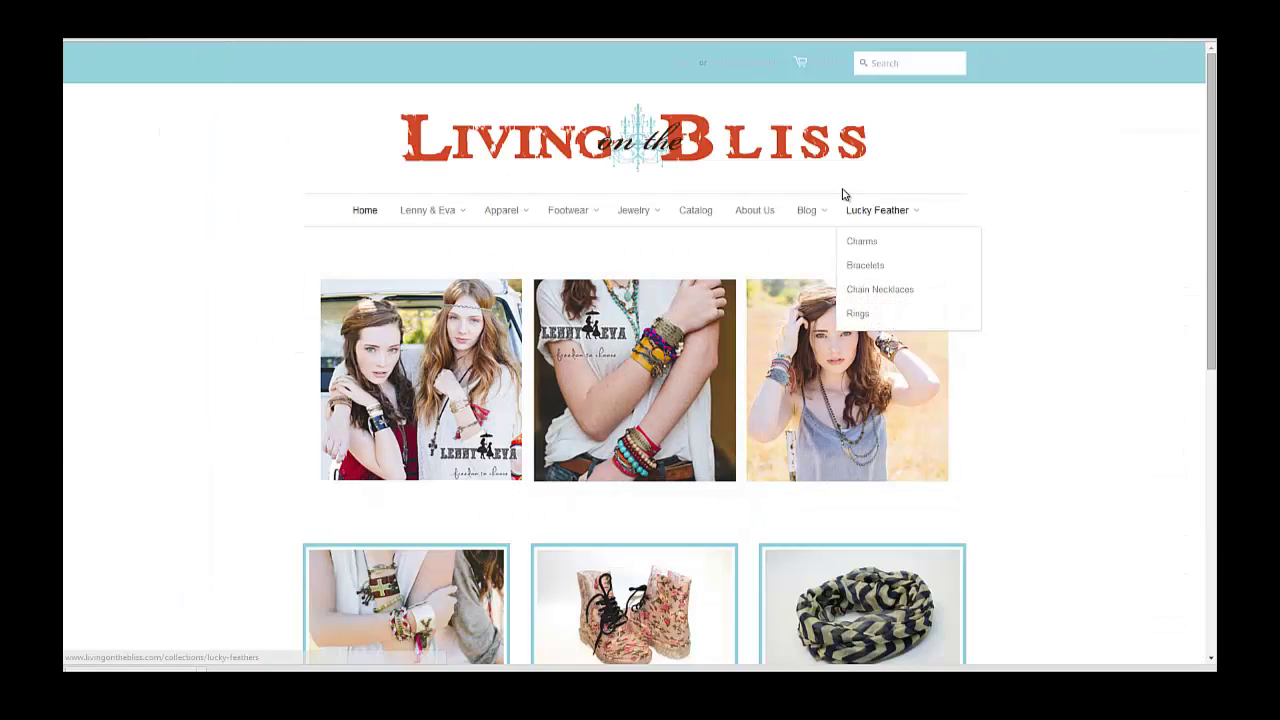
- Reload the storefront and check the Lucky Feather menu item's position and its drop-down links
key(F5)
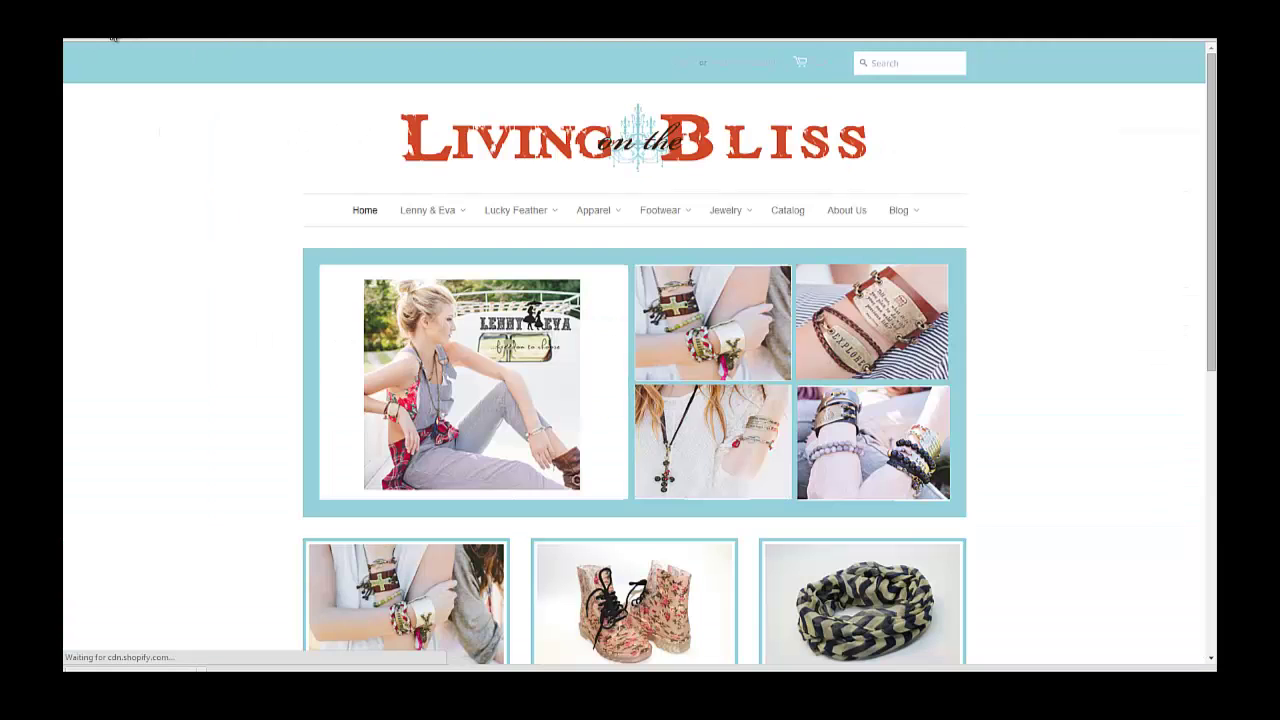
mouse_move(503, 220)
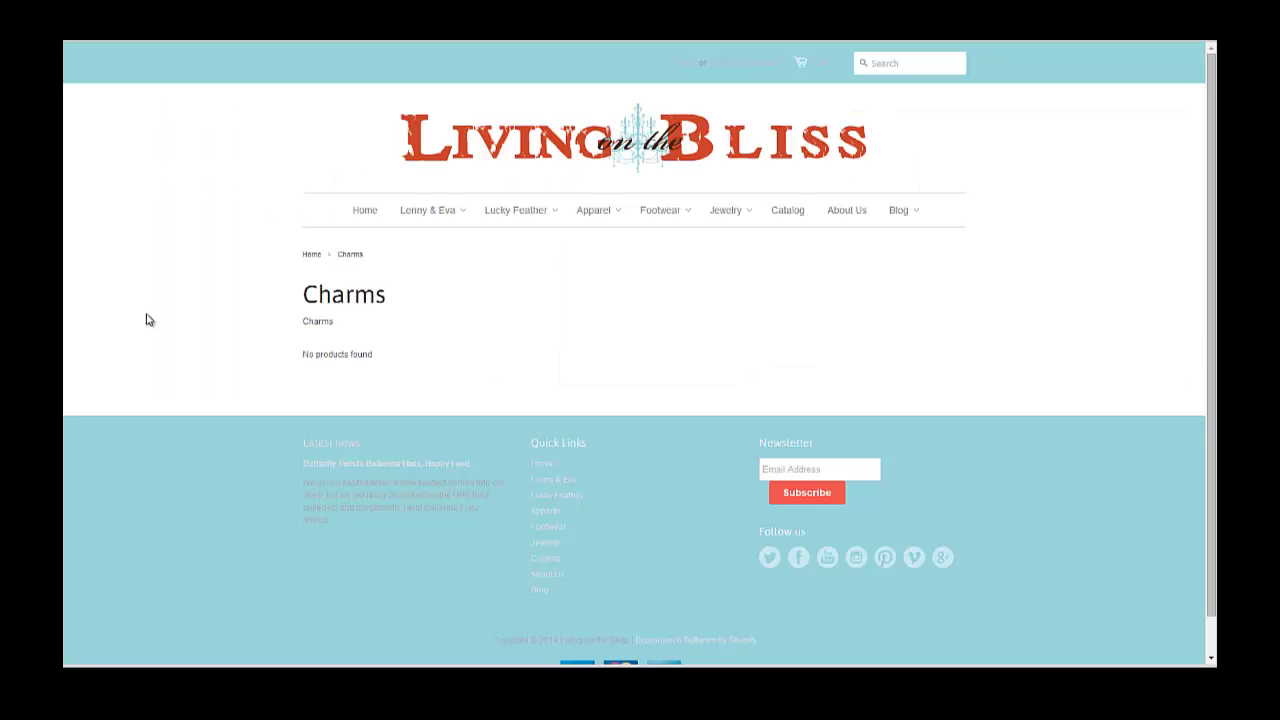
mouse_move(518, 216)
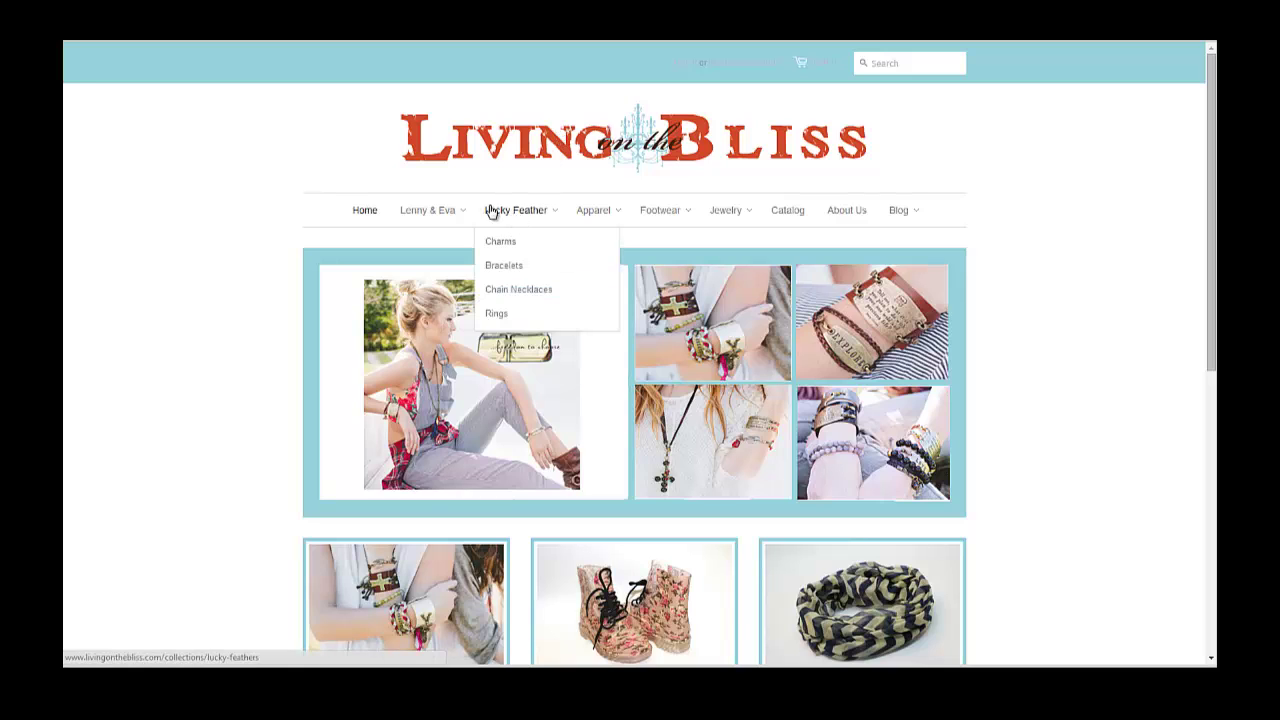
mouse_move(525, 211)
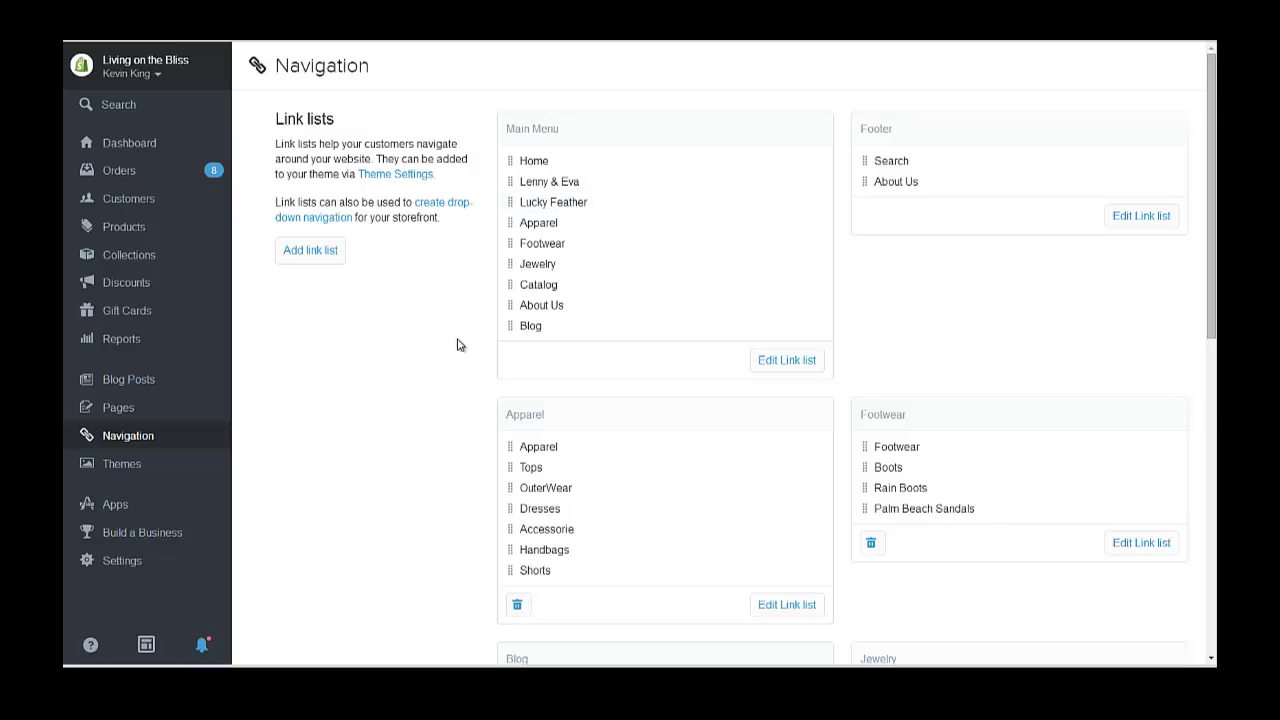
- Open the Lucky Feather link list for editing in the store navigation
scroll(383, 277, down, 3)
scroll(402, 364, down, 1)
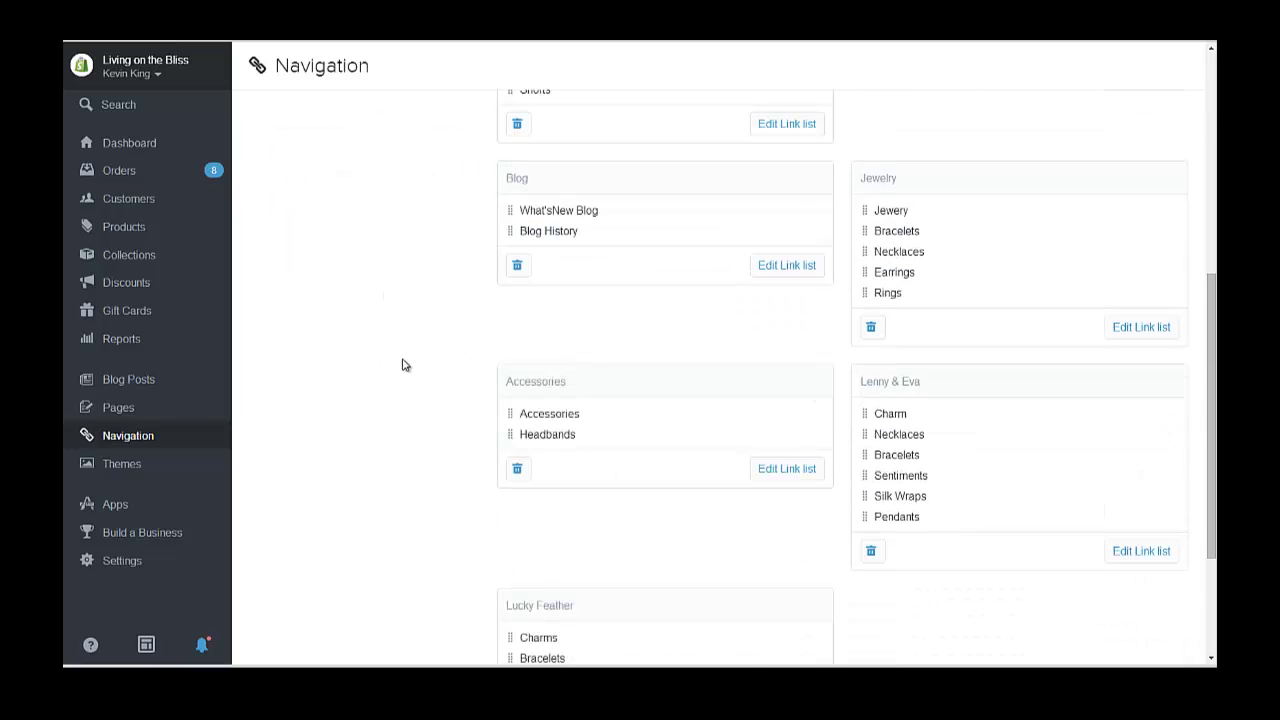
scroll(402, 364, down, 1)
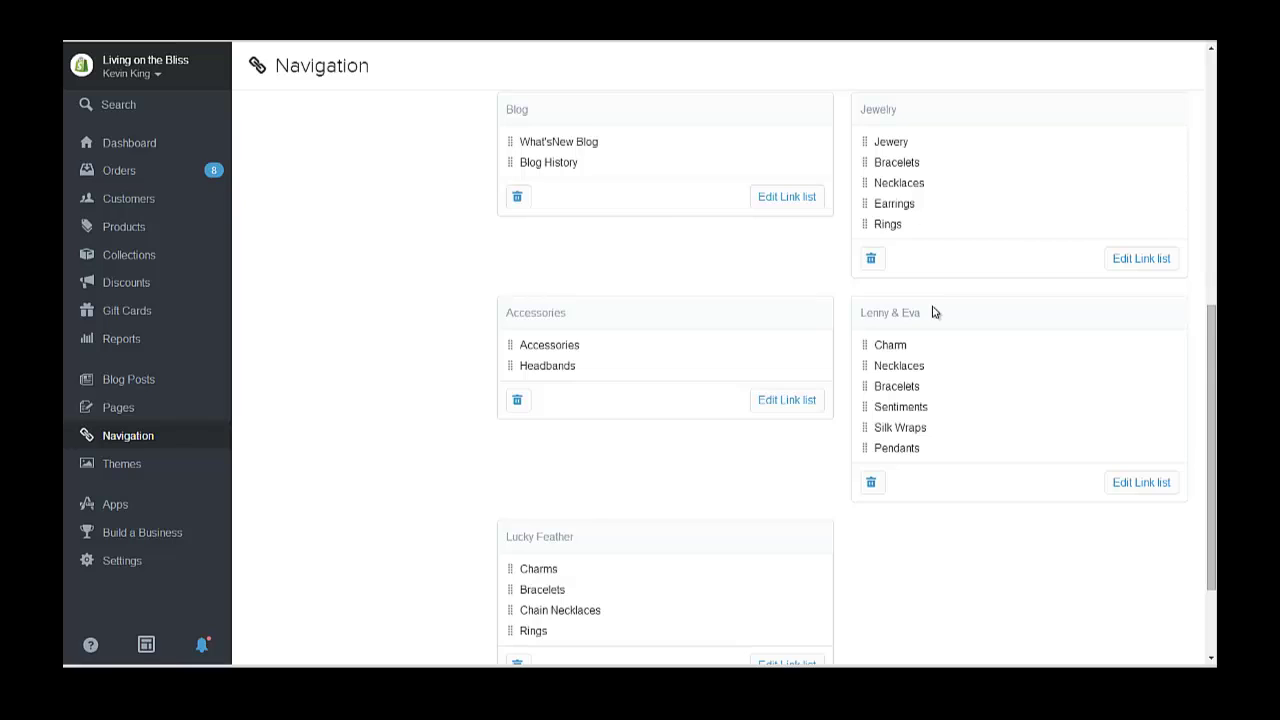
scroll(932, 312, down, 2)
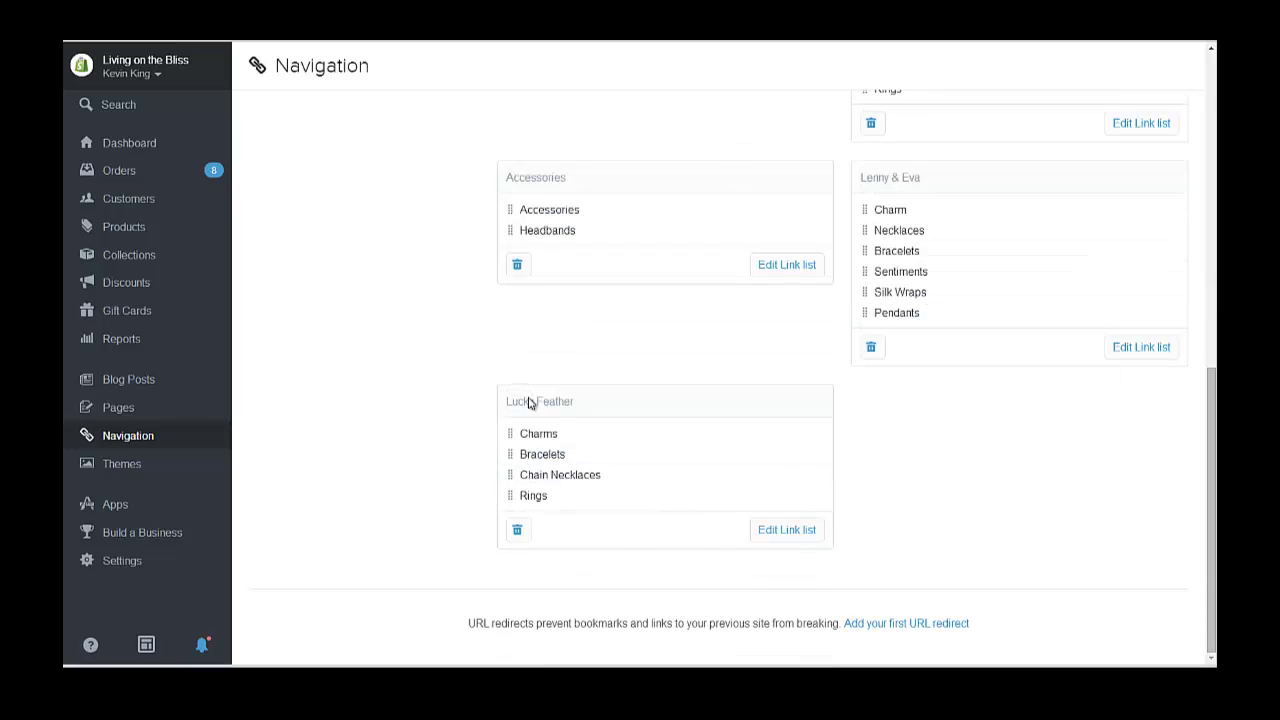
click(768, 530)
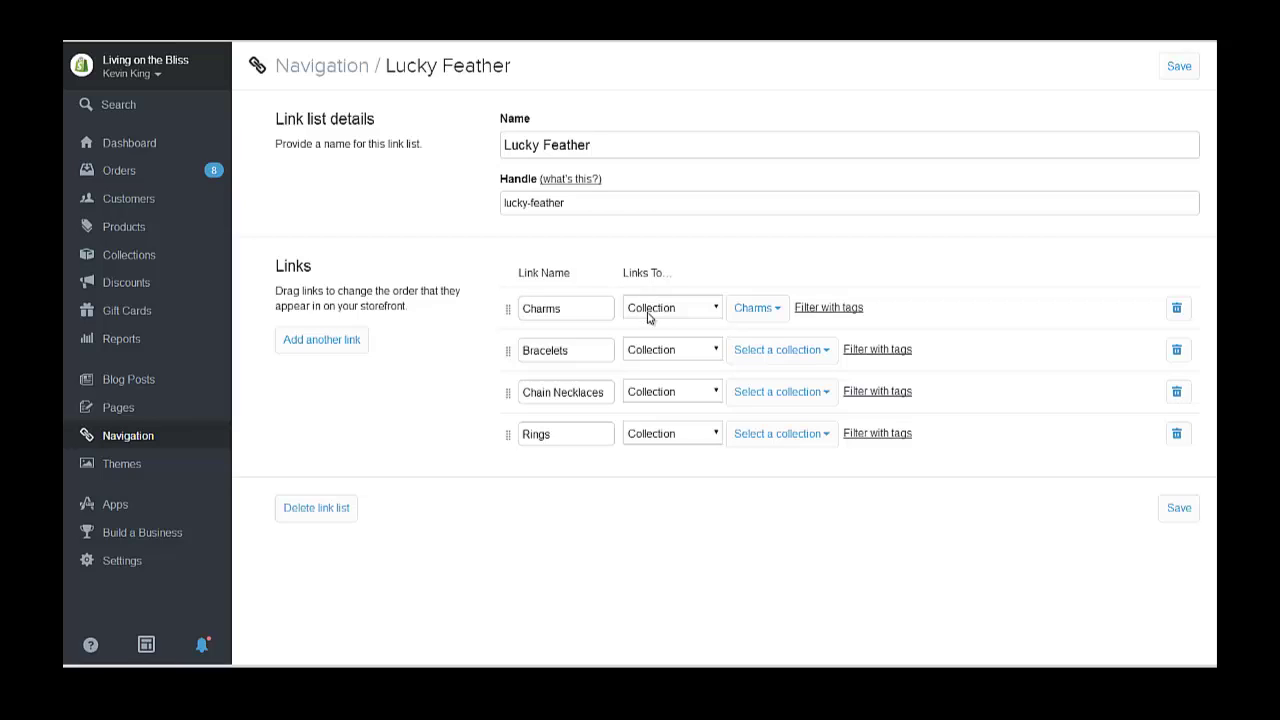
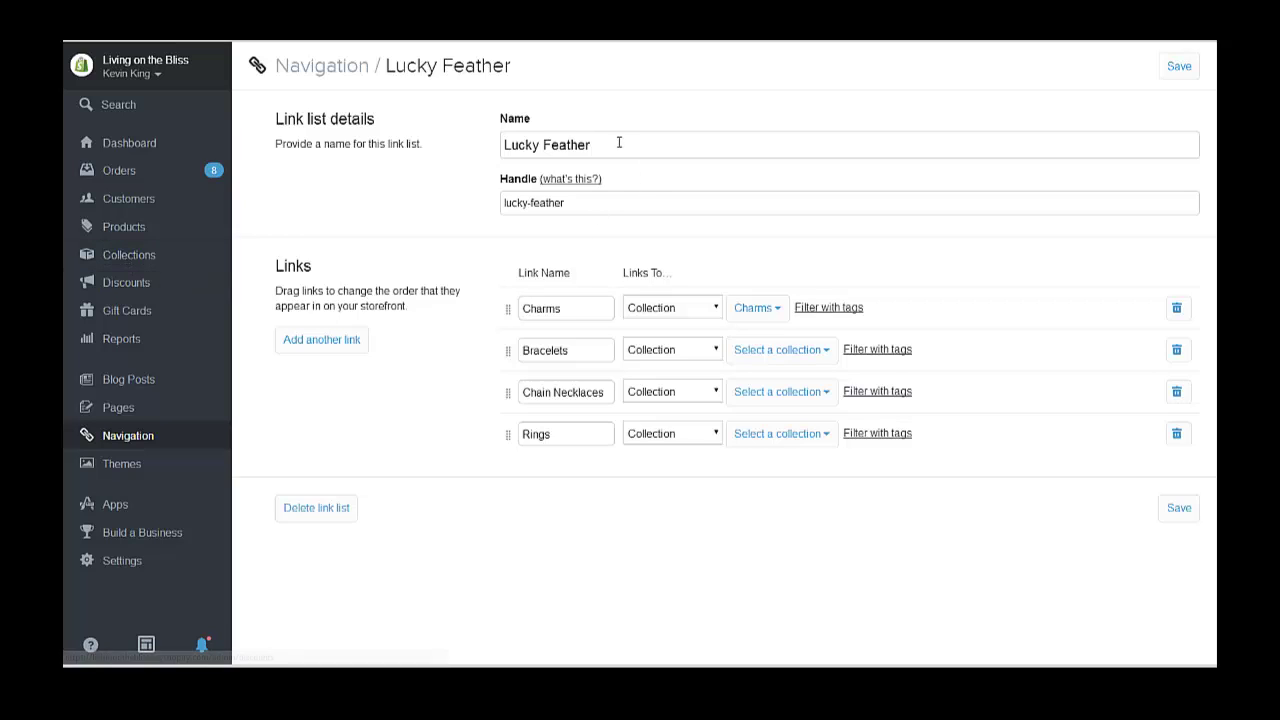
- Copy the link list name "Lucky Feather" and use it to title a new collection "Lucky Feather Charms"
drag(620, 145, 383, 167)
right_click(541, 140)
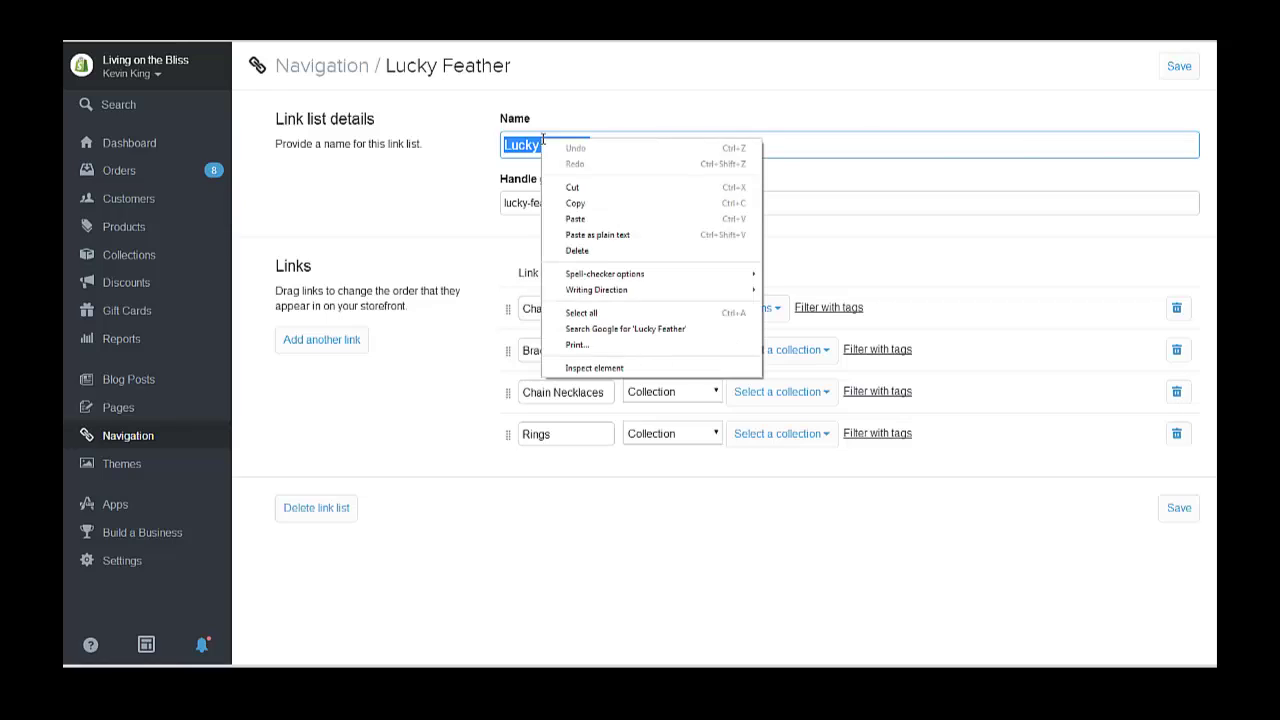
click(568, 201)
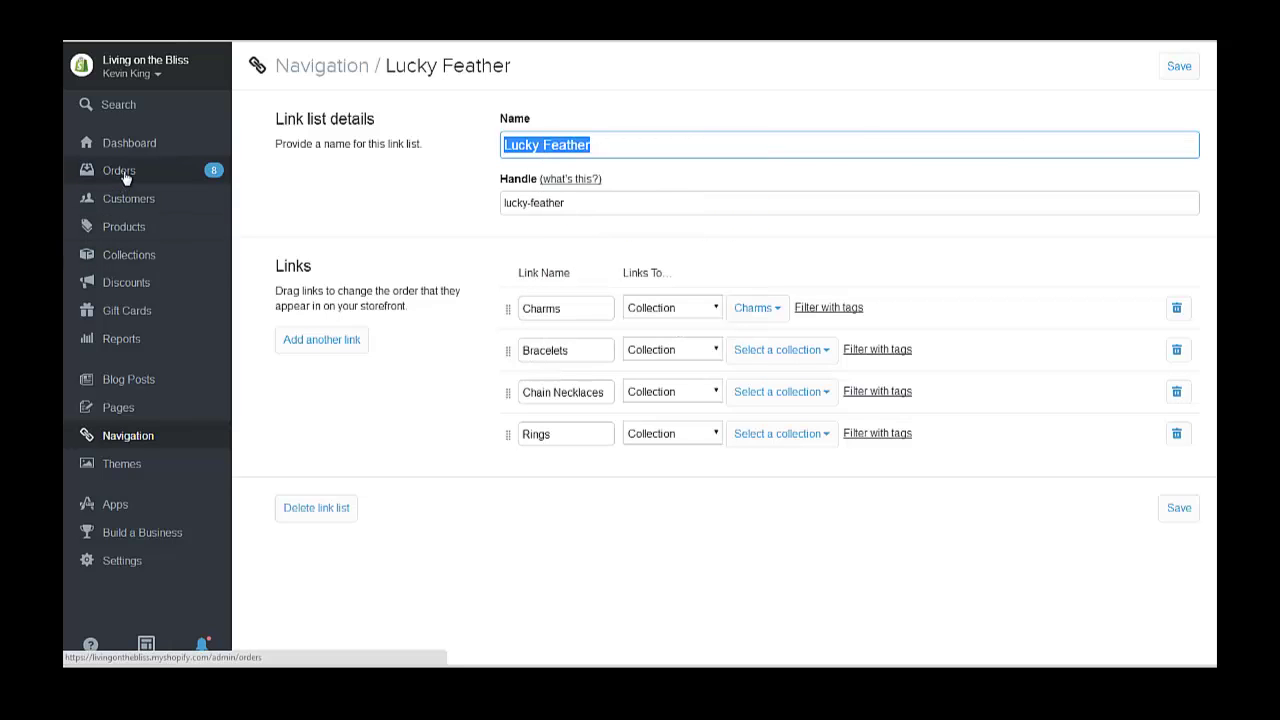
click(130, 258)
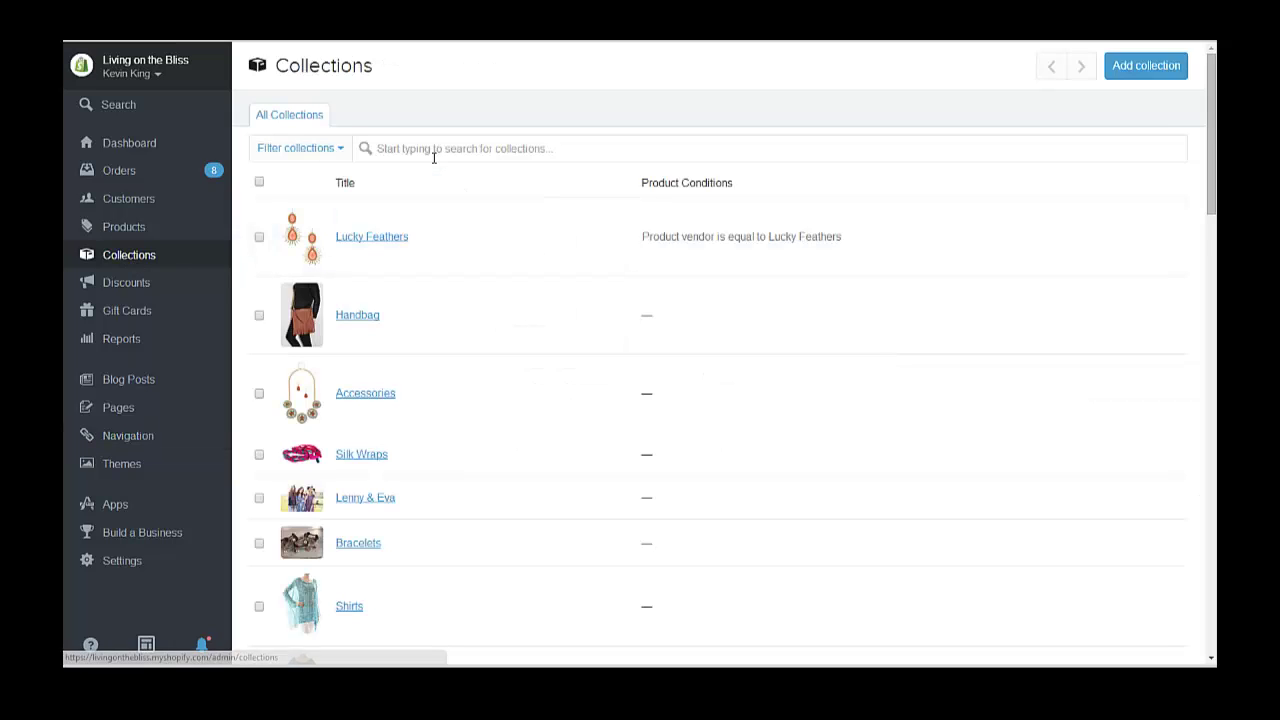
click(1147, 67)
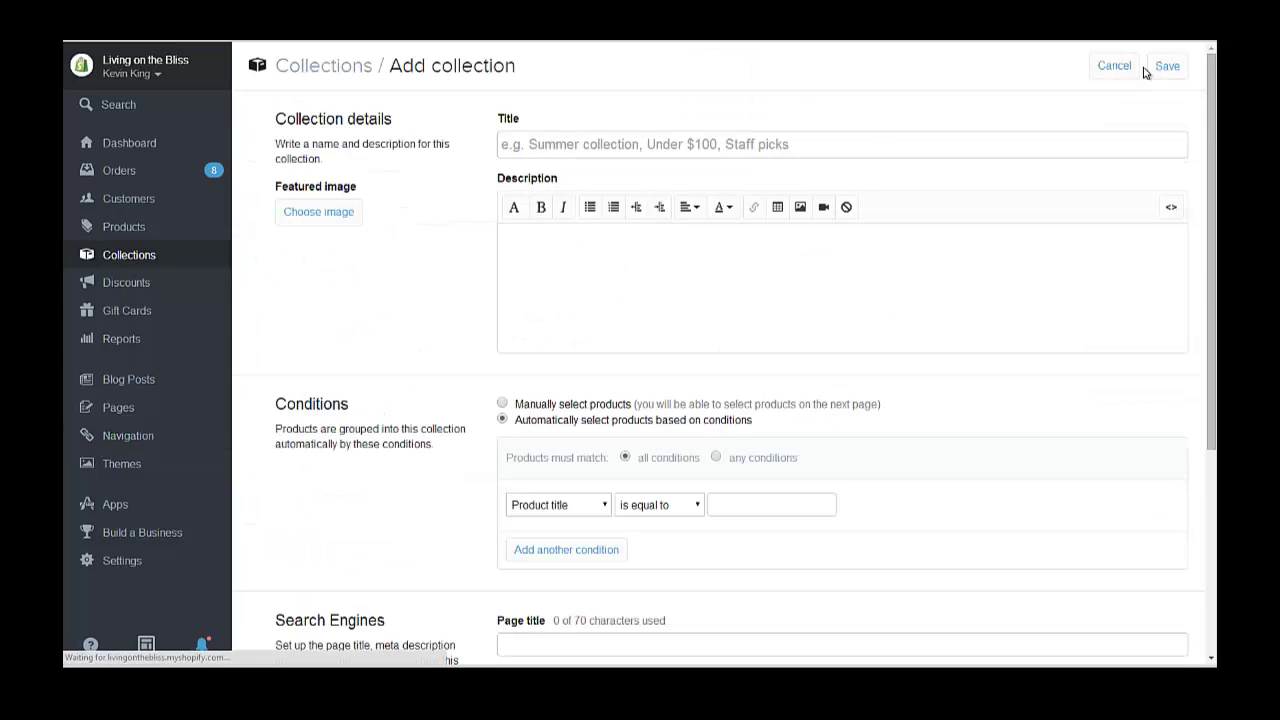
click(562, 140)
right_click(560, 145)
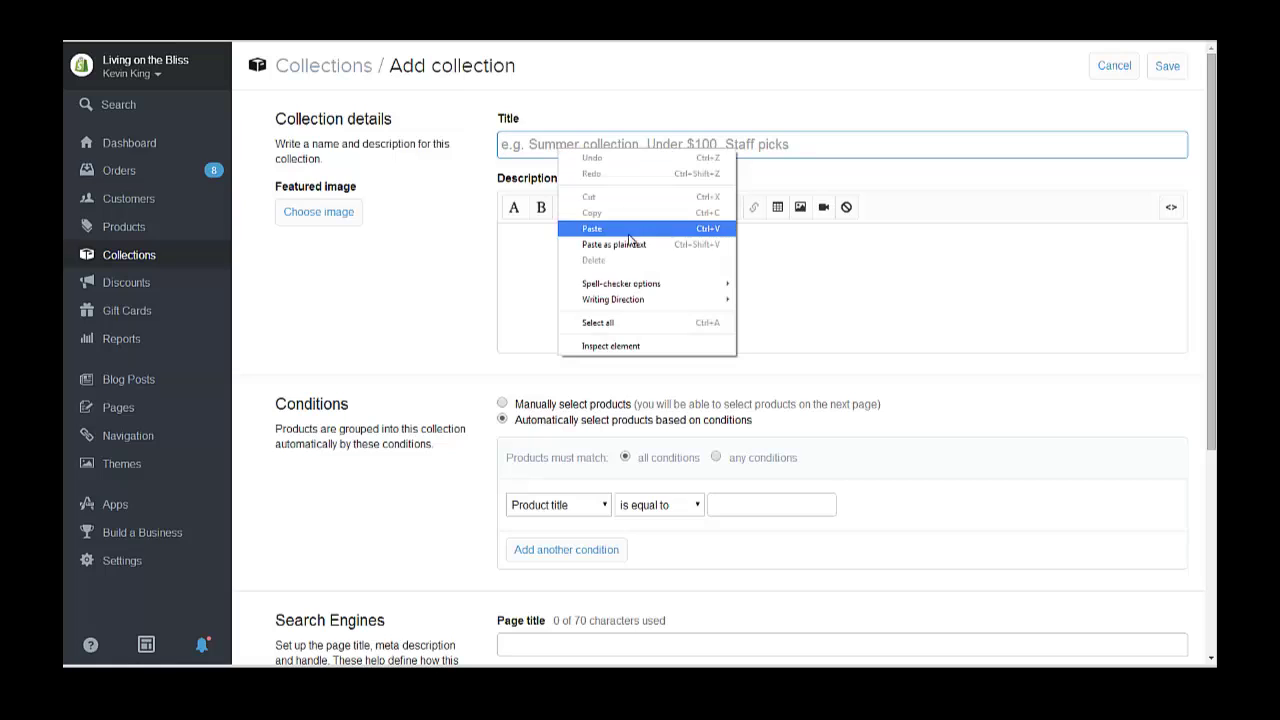
click(627, 236)
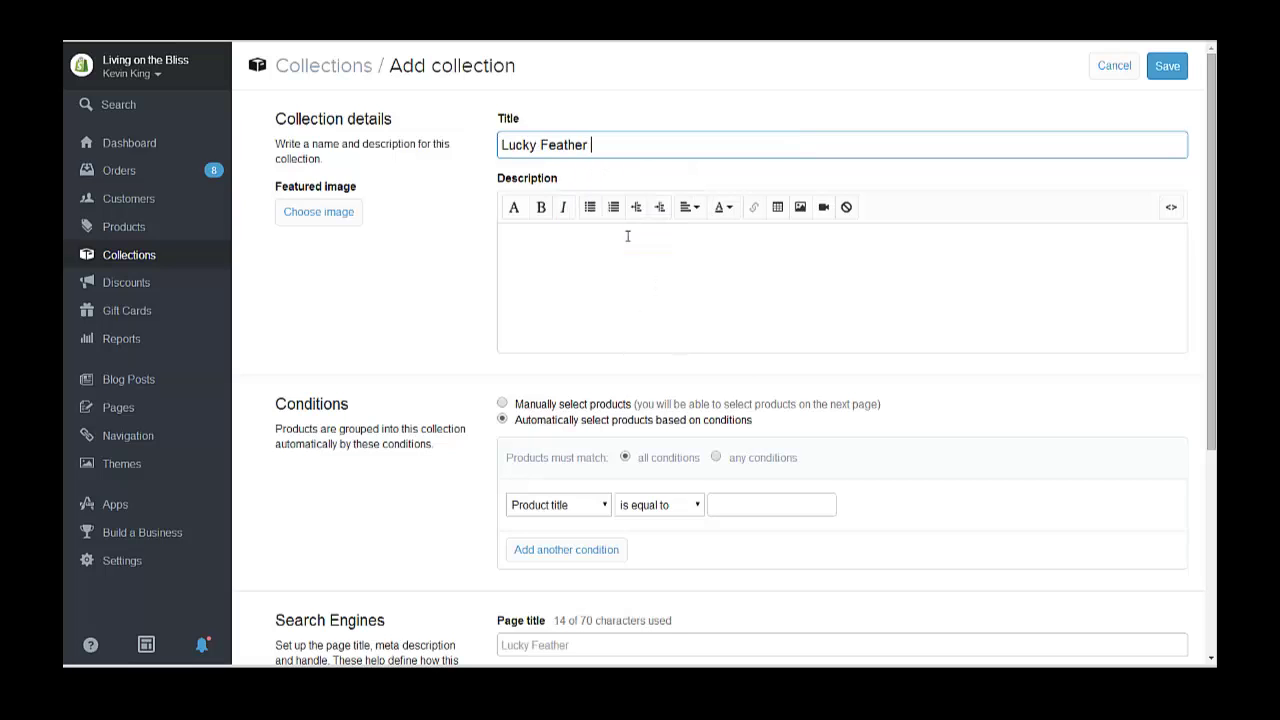
text(Charms)
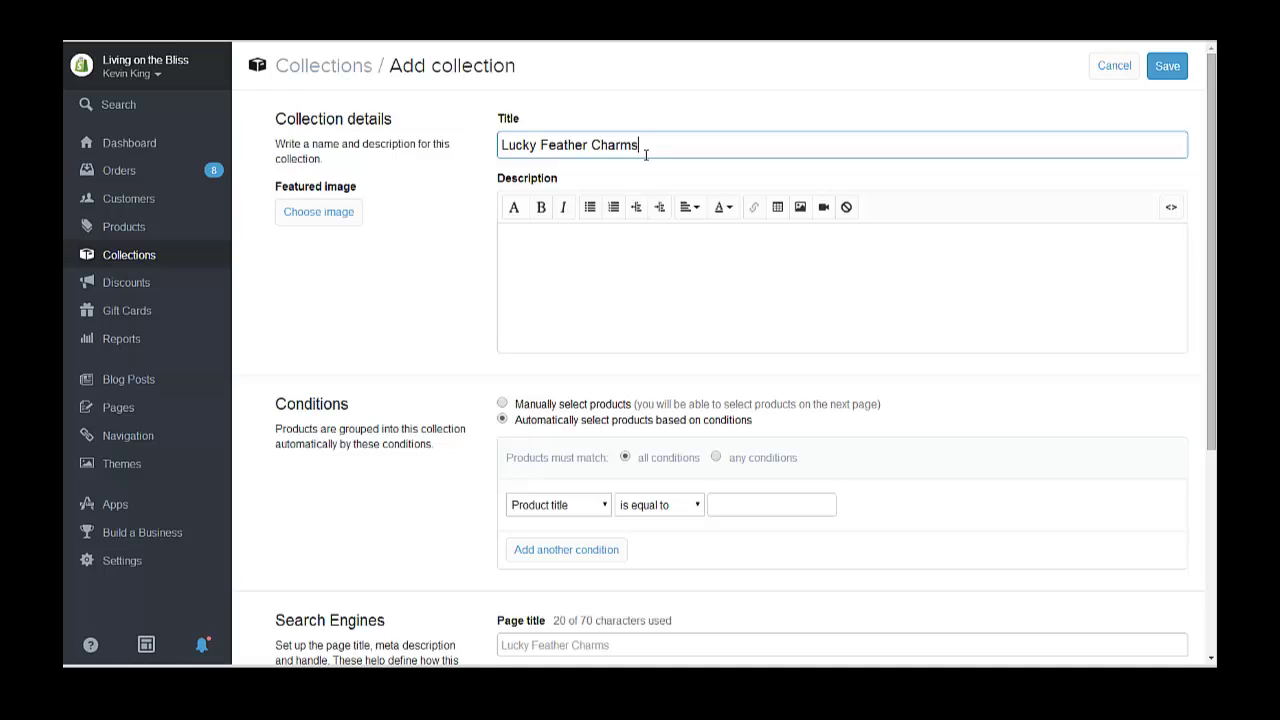
- Copy the title "Lucky Feather Charms" into the new collection's description
drag(641, 145, 479, 151)
right_click(543, 146)
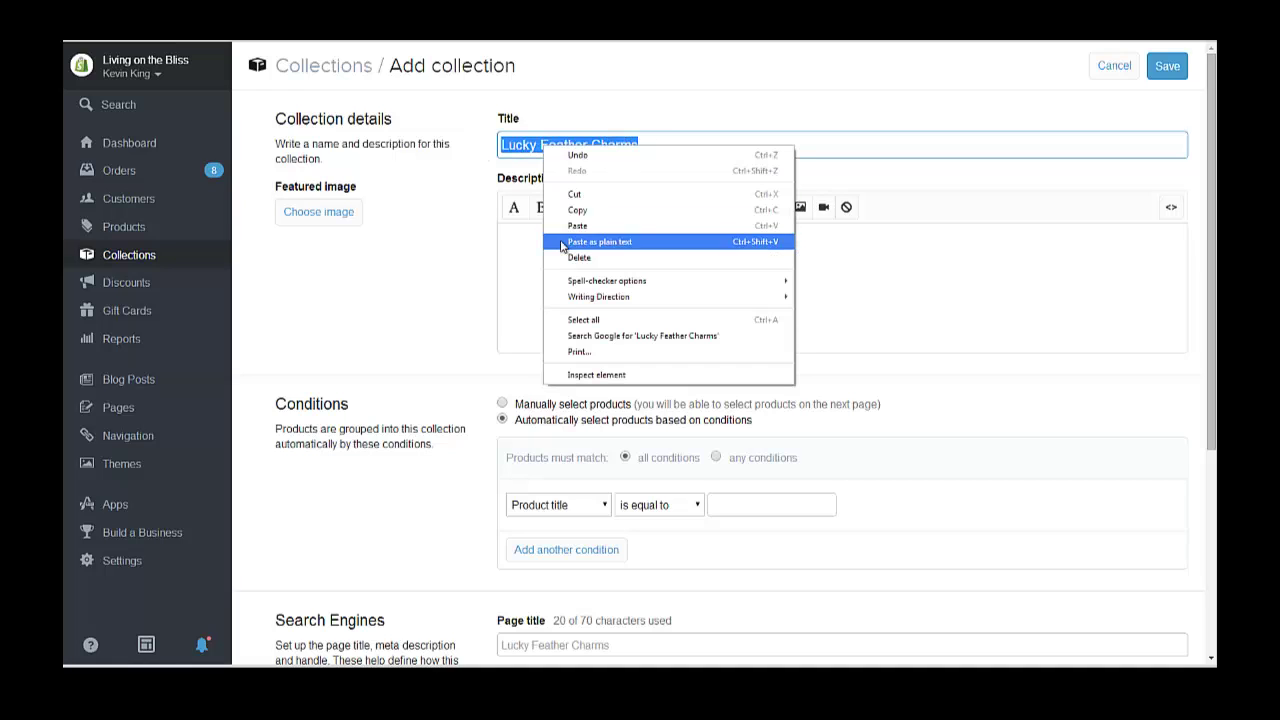
click(568, 210)
click(529, 232)
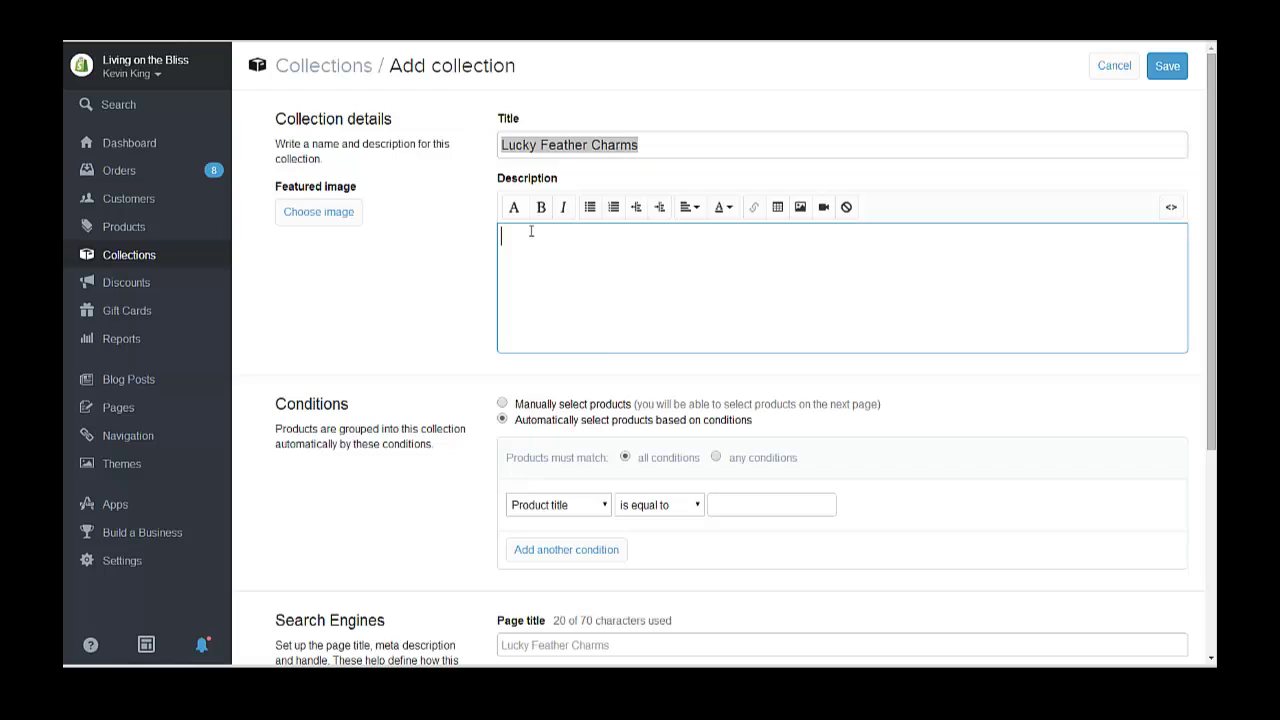
right_click(531, 231)
click(566, 311)
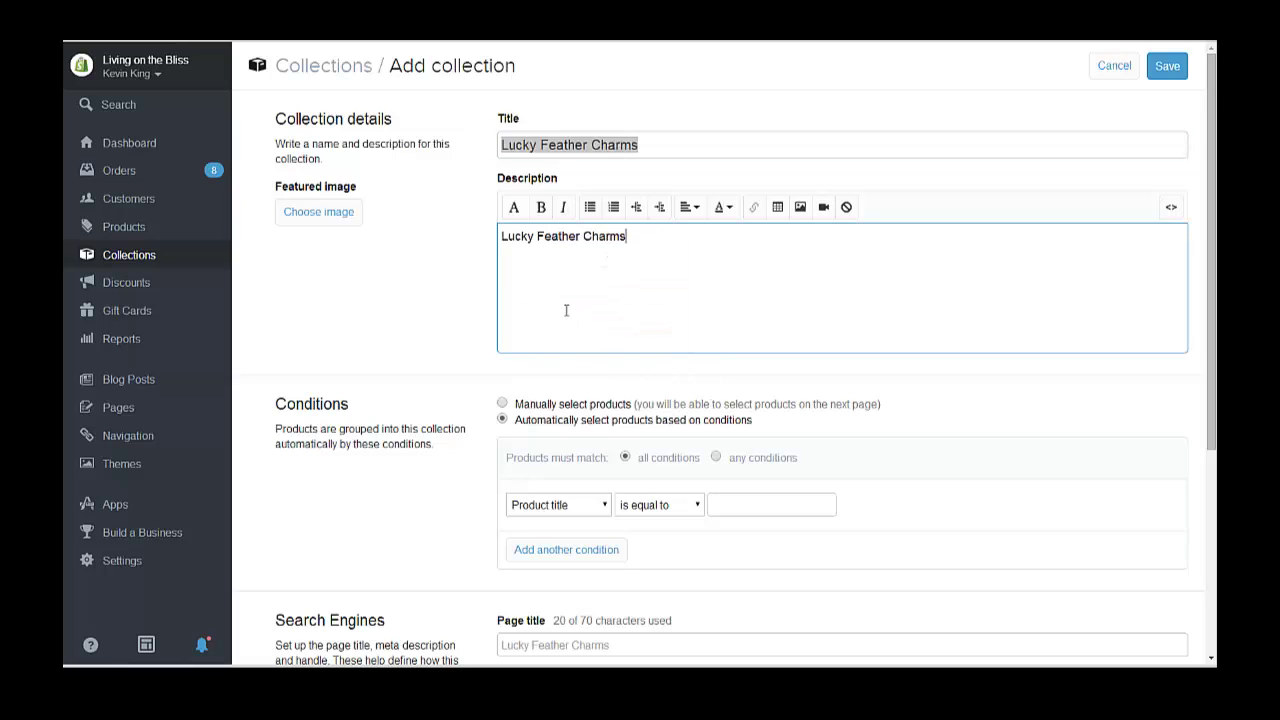
- Set the collection's first condition to product type is equal to Charm
scroll(483, 343, down, 1)
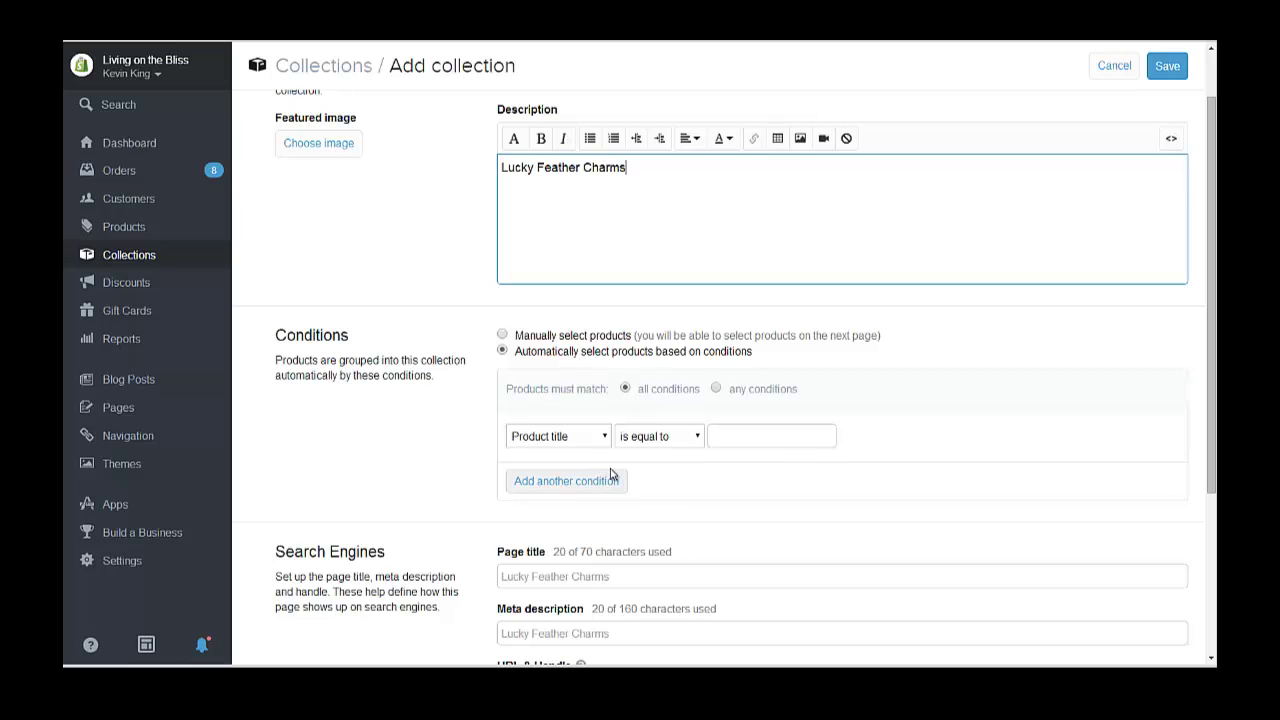
click(605, 437)
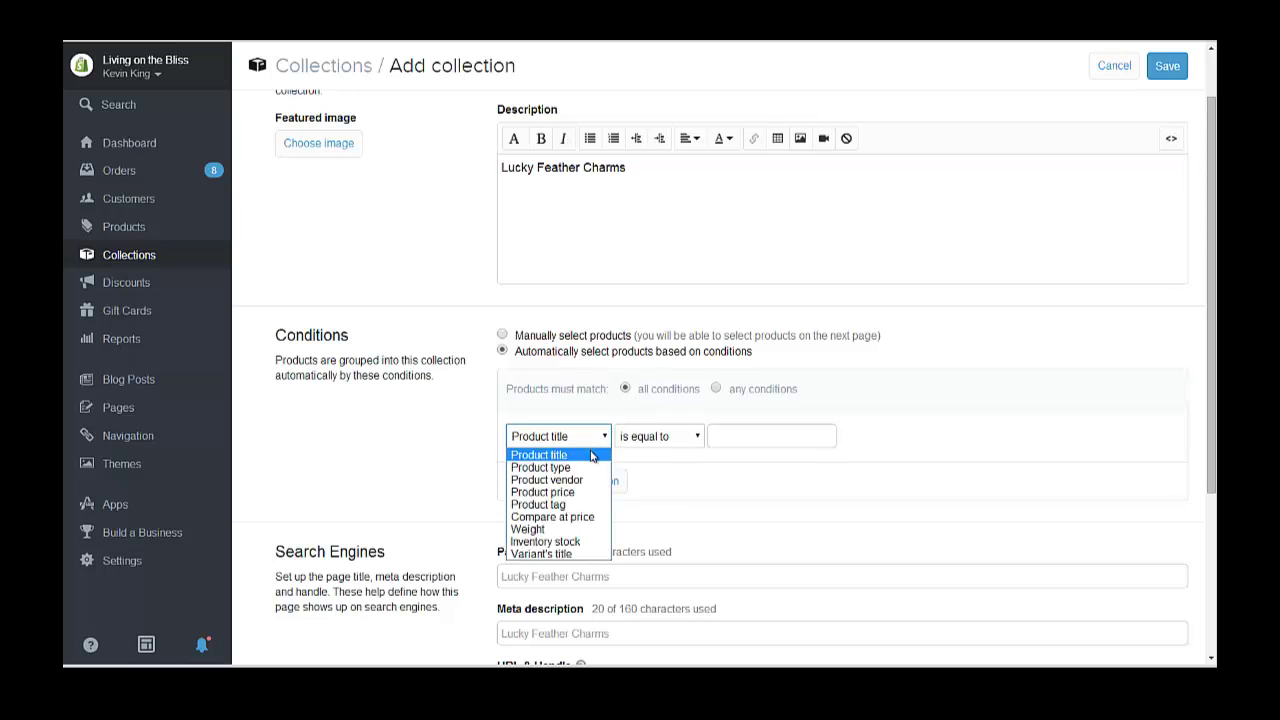
click(545, 467)
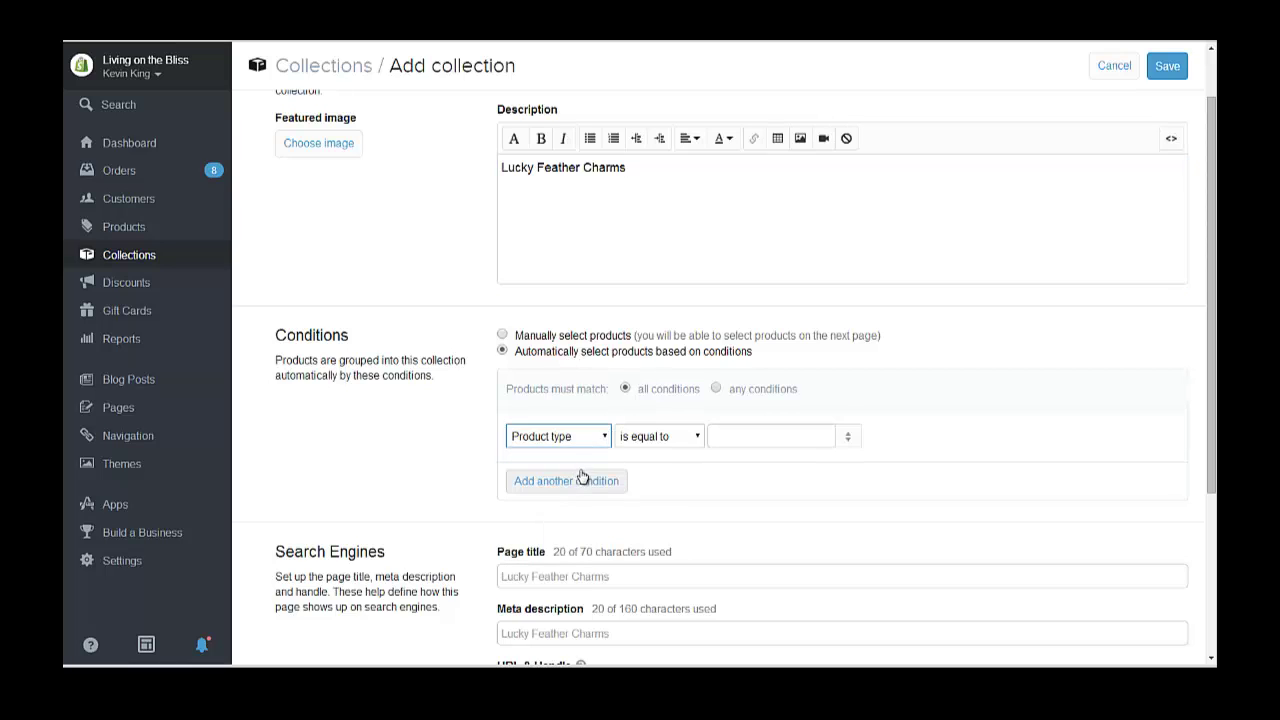
click(696, 438)
click(758, 433)
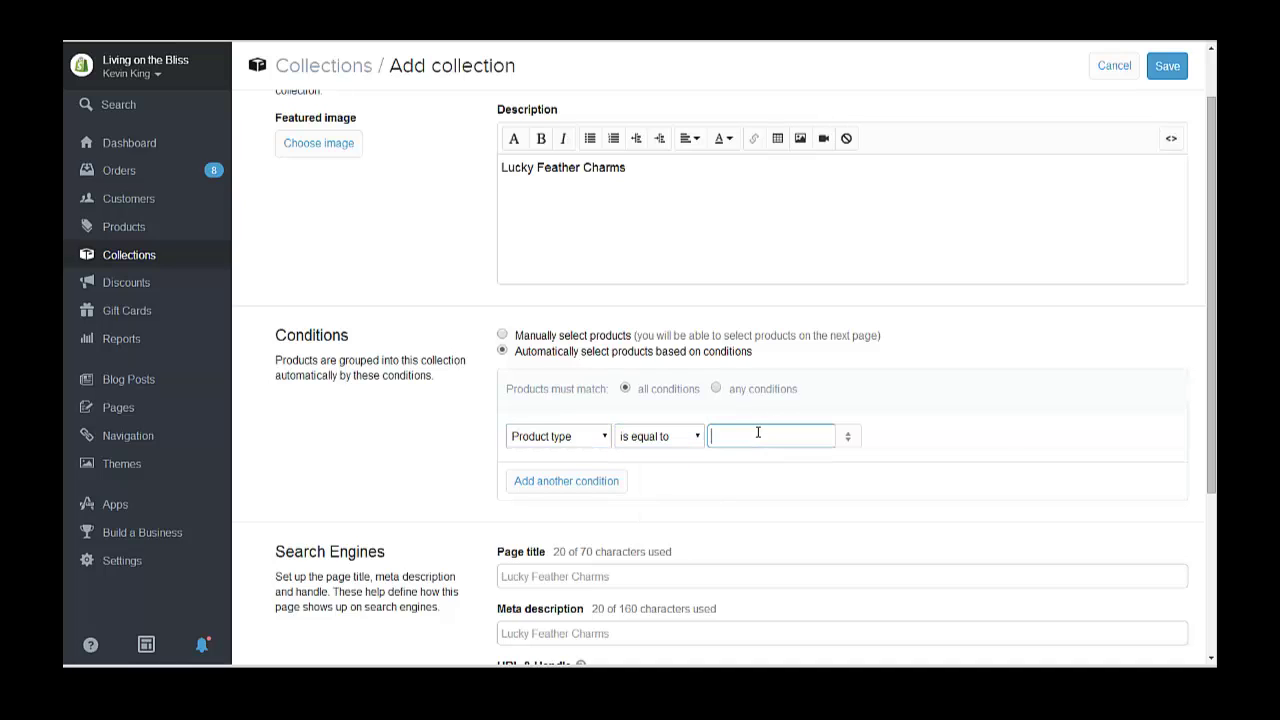
text(Cha)
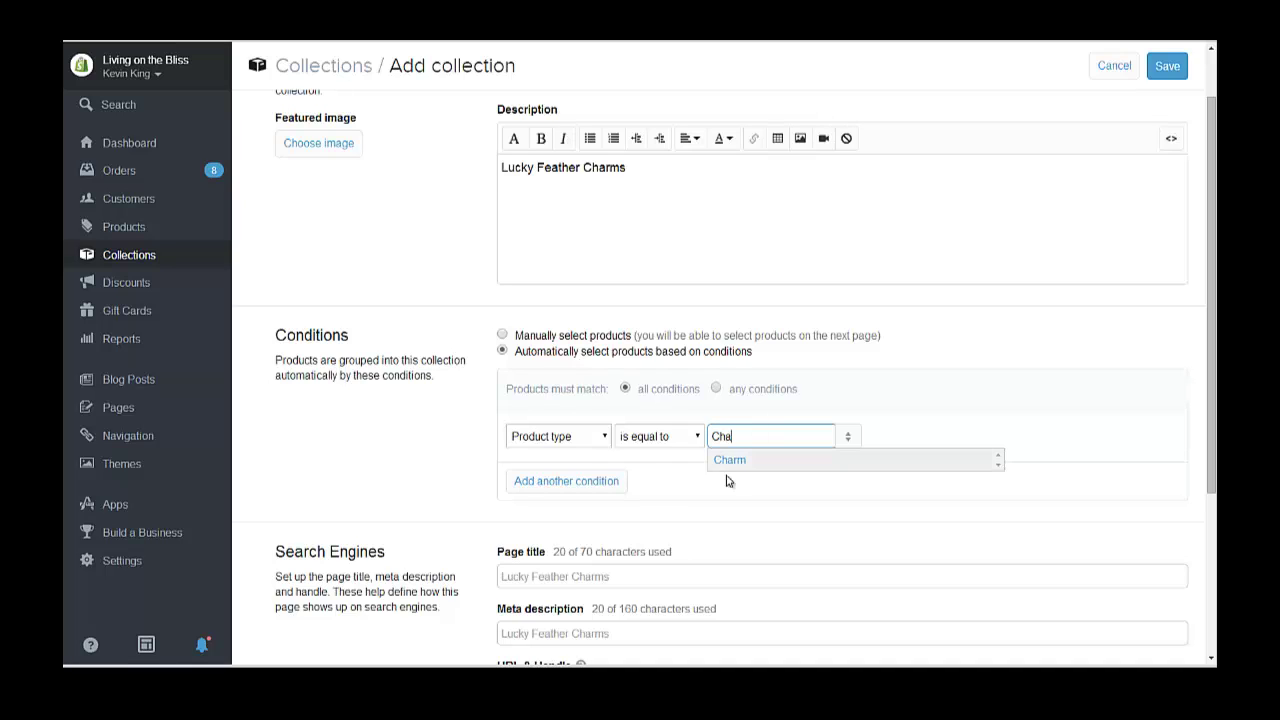
click(728, 461)
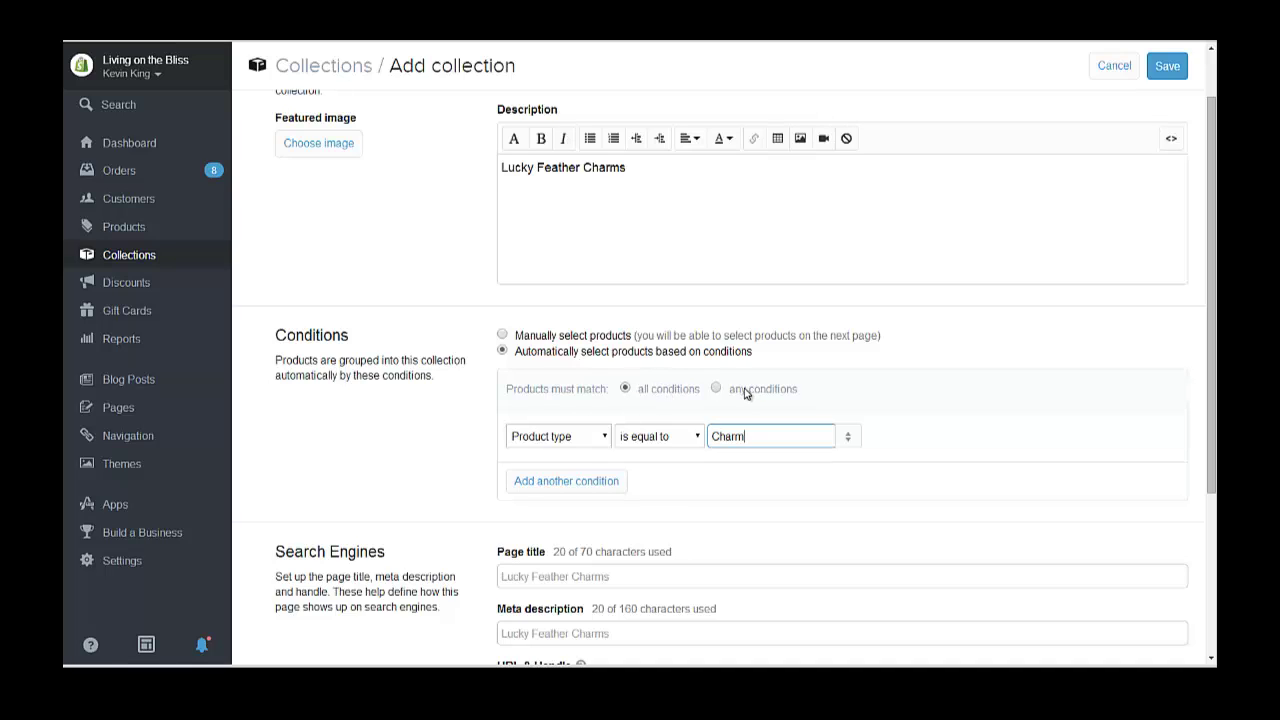
- Add a second condition, product vendor is equal to Lucky Feather, and save the collection
click(545, 481)
click(575, 474)
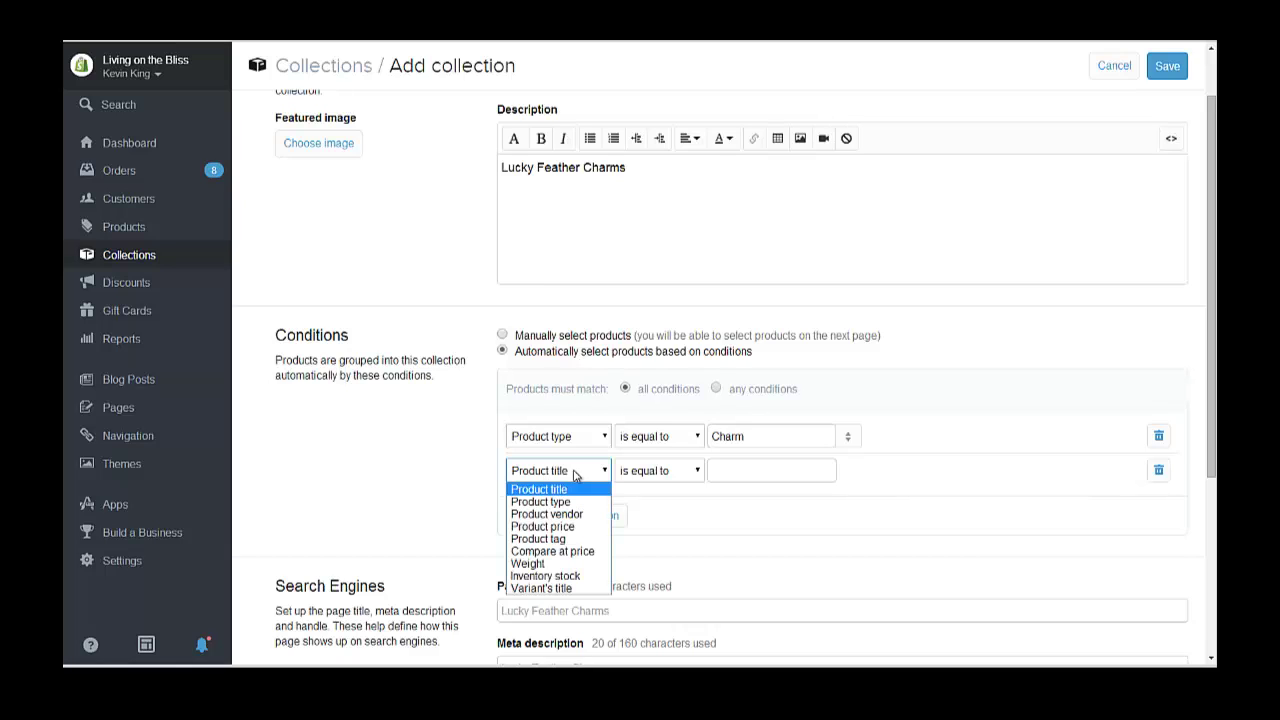
click(562, 509)
click(774, 470)
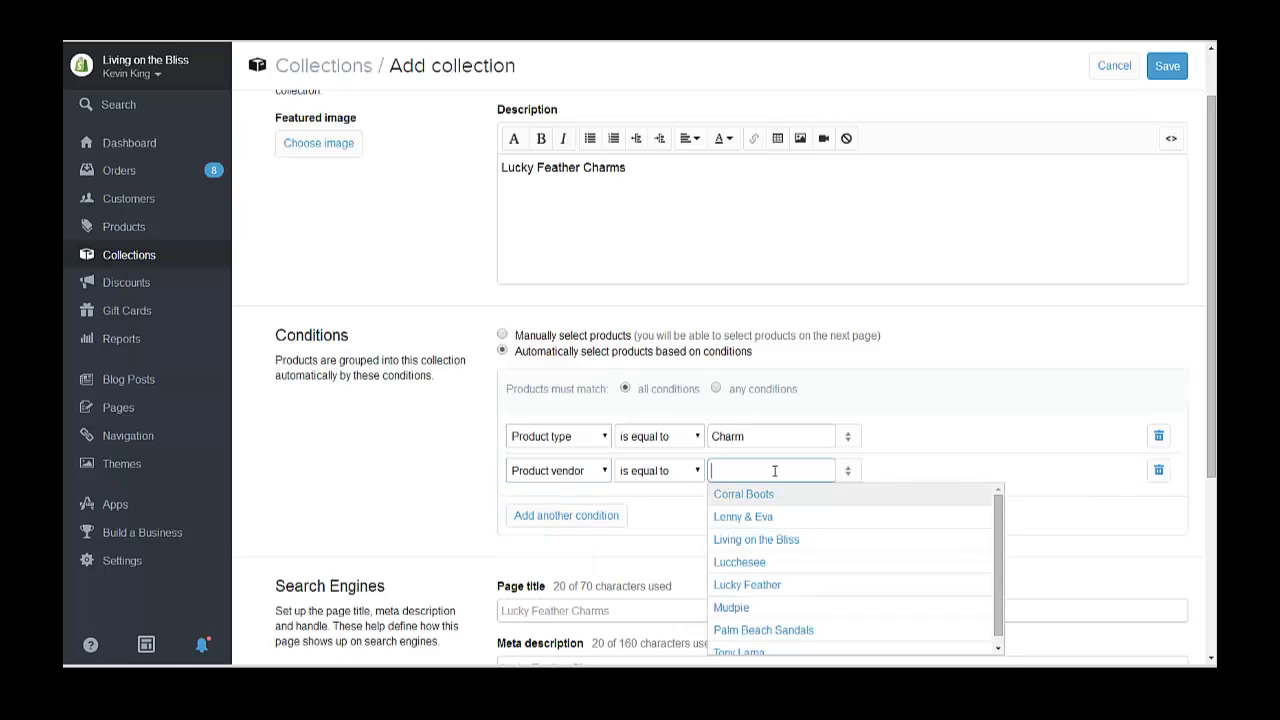
text(Luck)
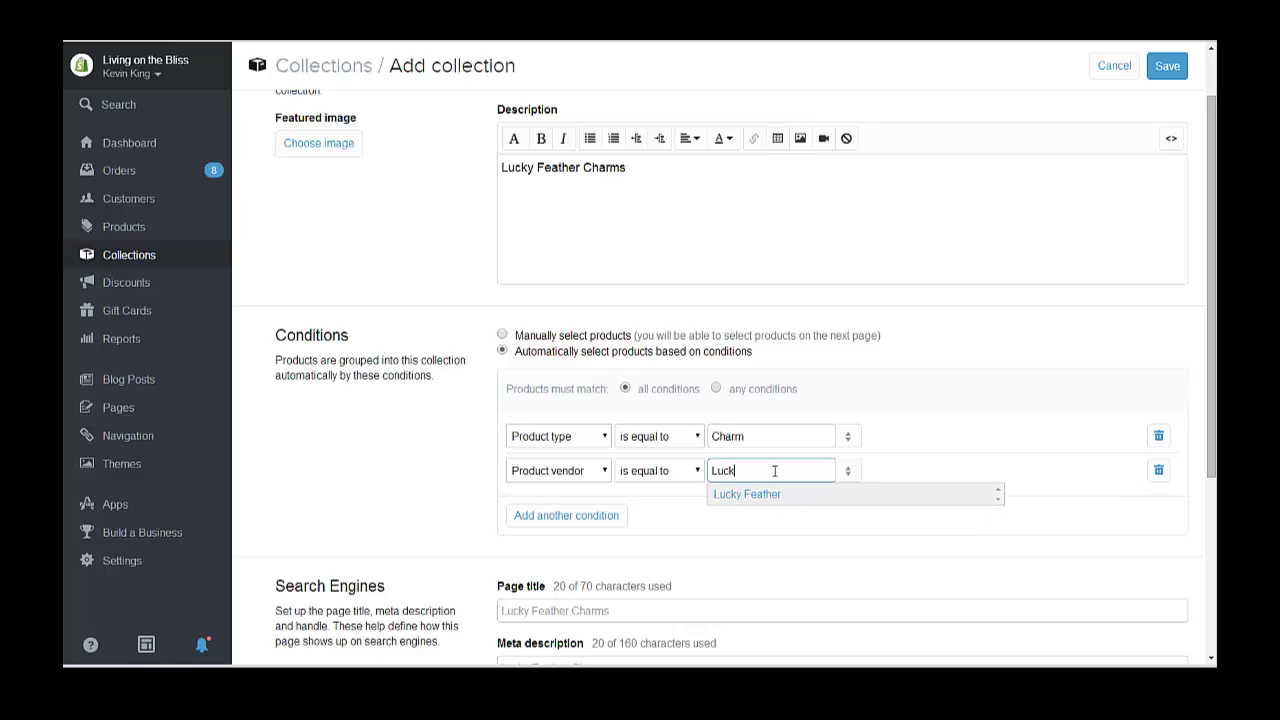
click(770, 494)
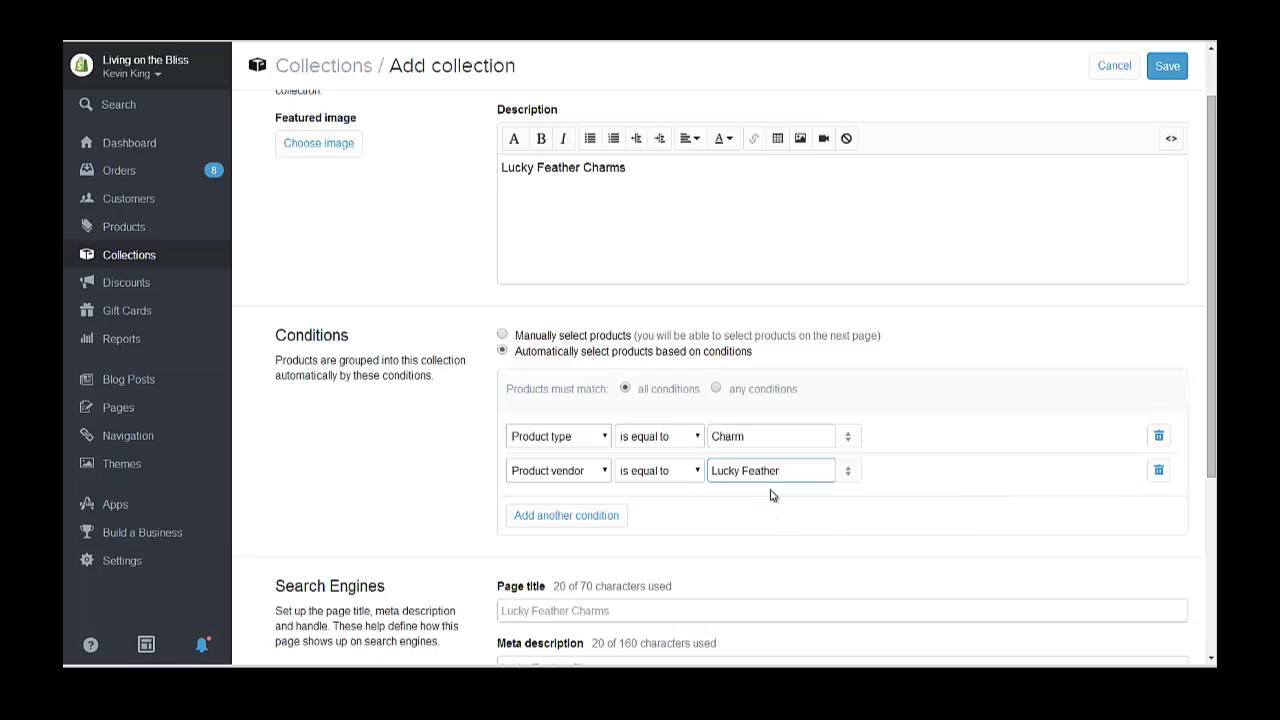
click(1167, 68)
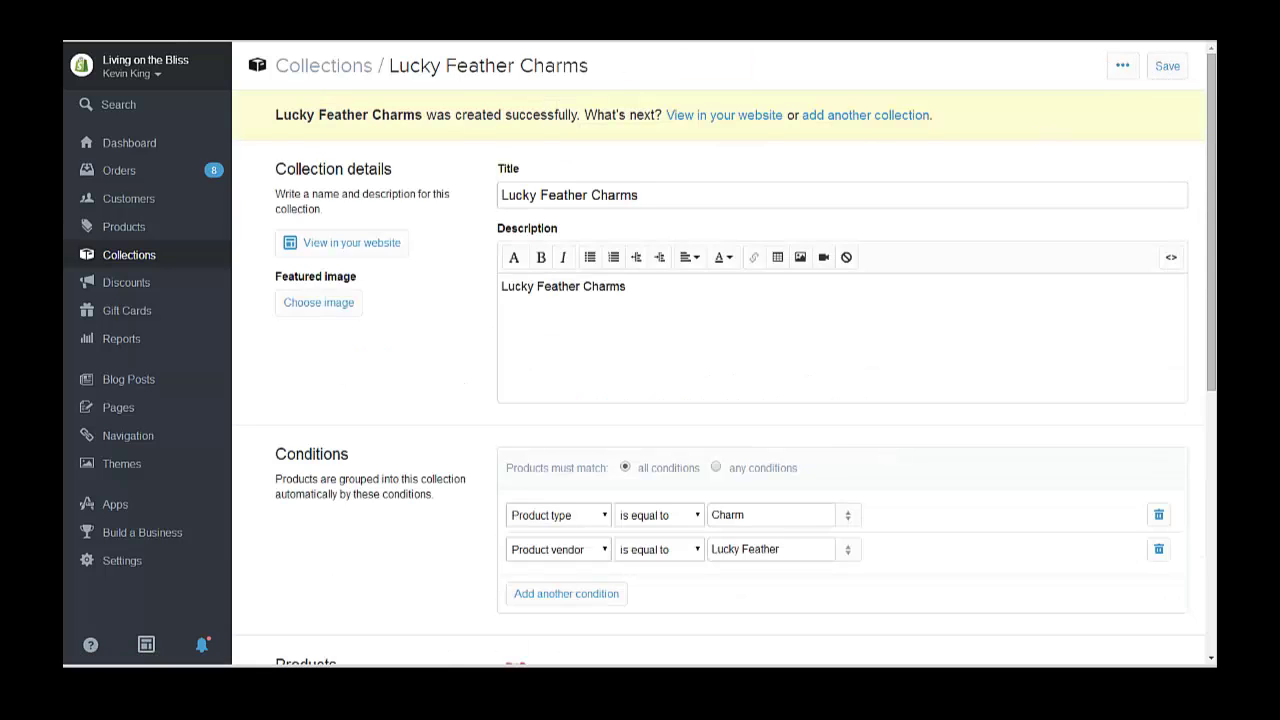
- Point the Charms link in the Lucky Feather link list to the Lucky Feather Charms collection
click(140, 447)
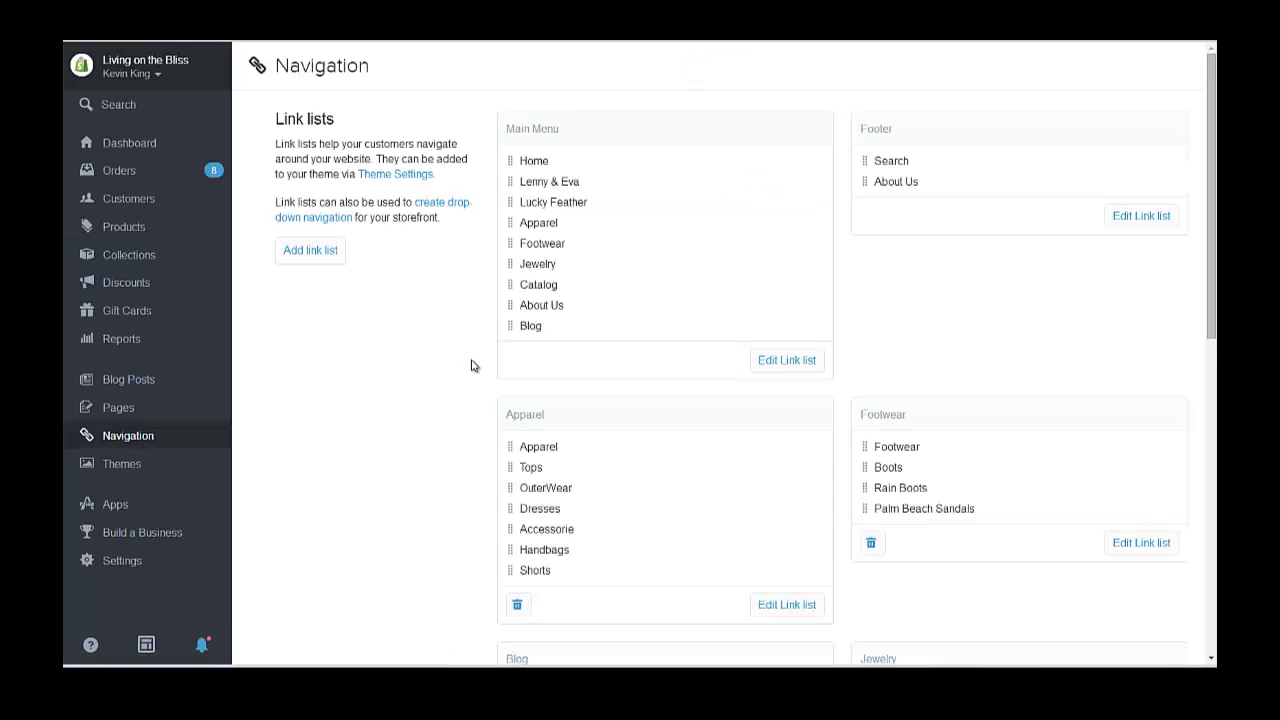
scroll(471, 366, down, 10)
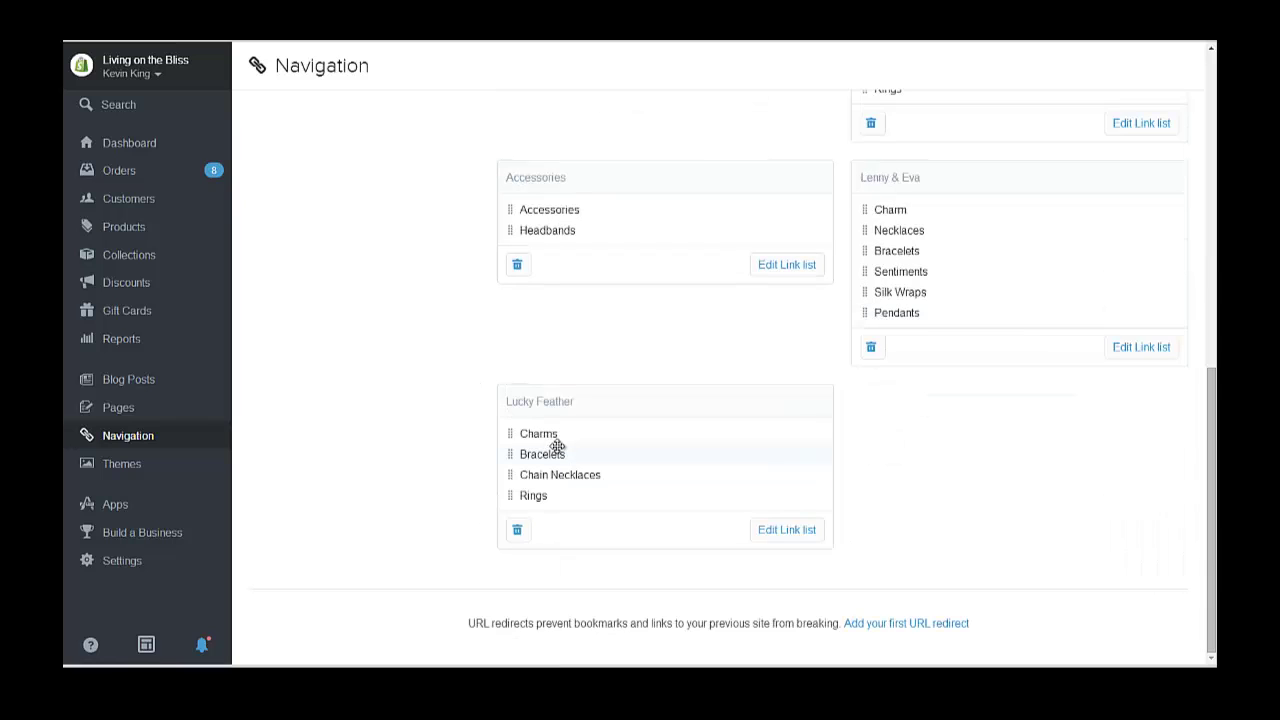
click(786, 530)
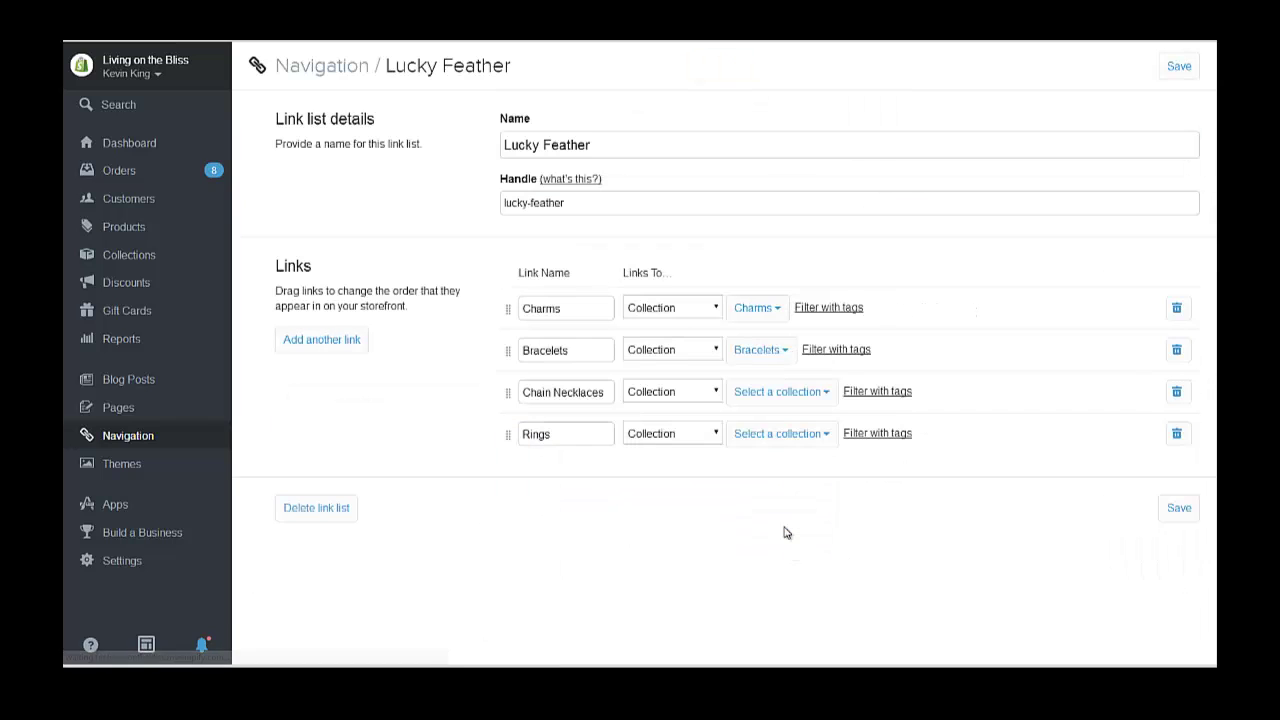
click(776, 318)
click(688, 371)
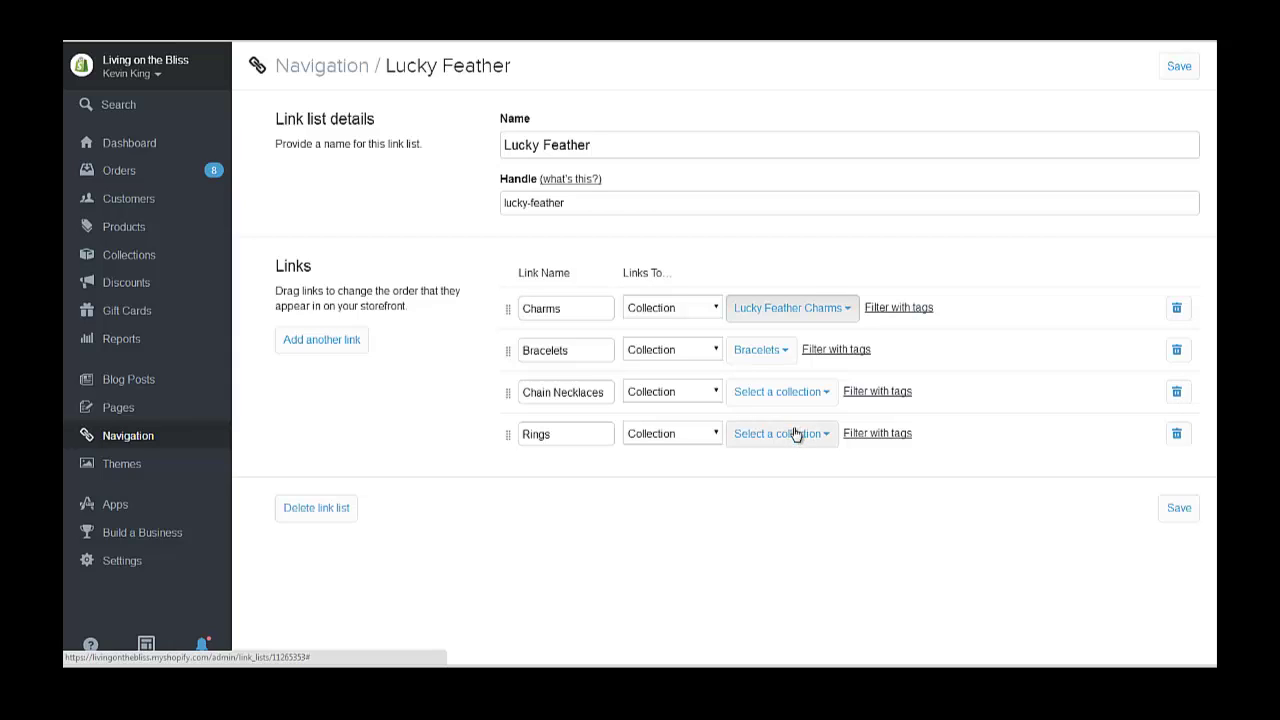
- Re-enter the final "s" of the Charms link name and save the Lucky Feather link list
click(570, 307)
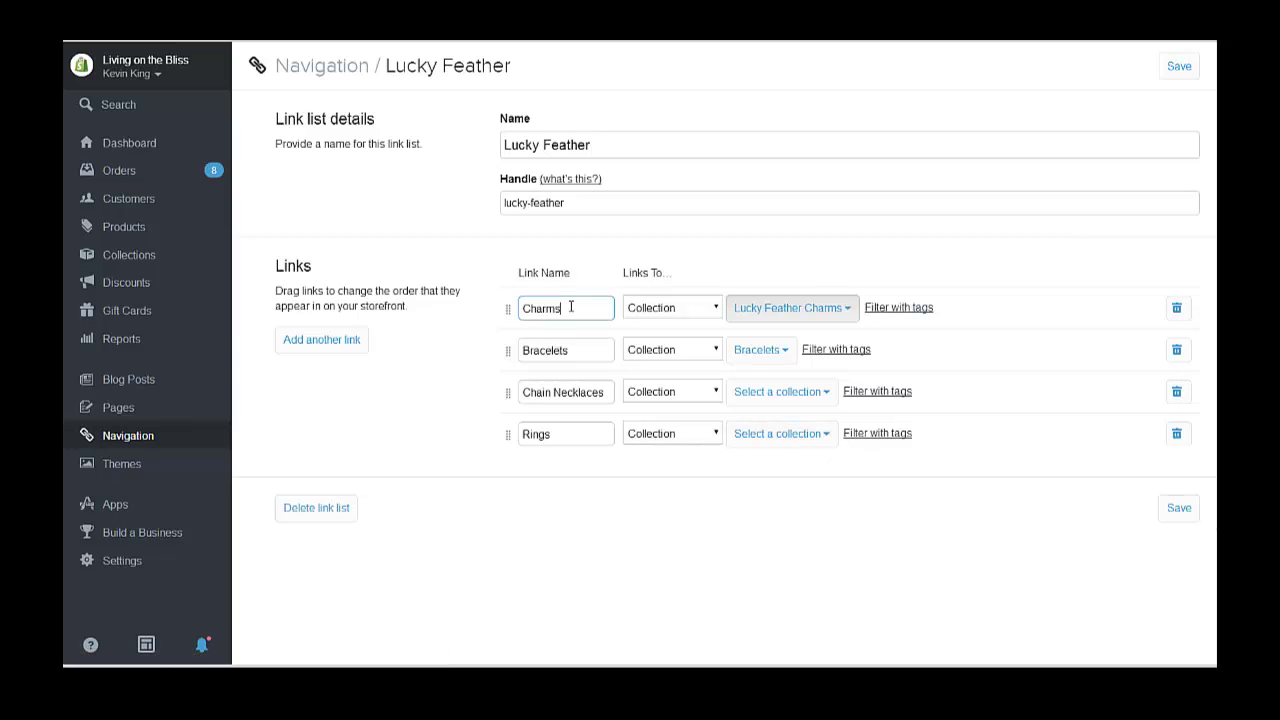
key(BackSpace)
text(s)
click(1179, 518)
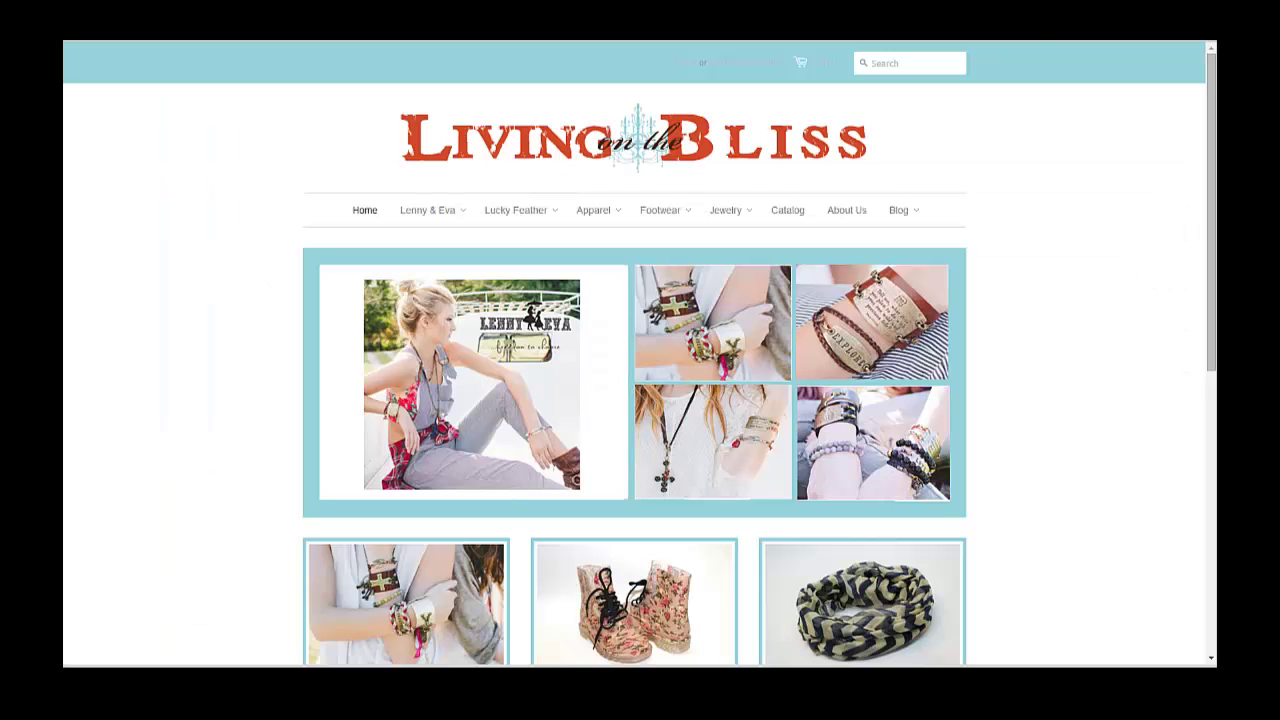
- Open the Charms page from the storefront's Lucky Feather drop-down to check where the link leads
mouse_move(517, 212)
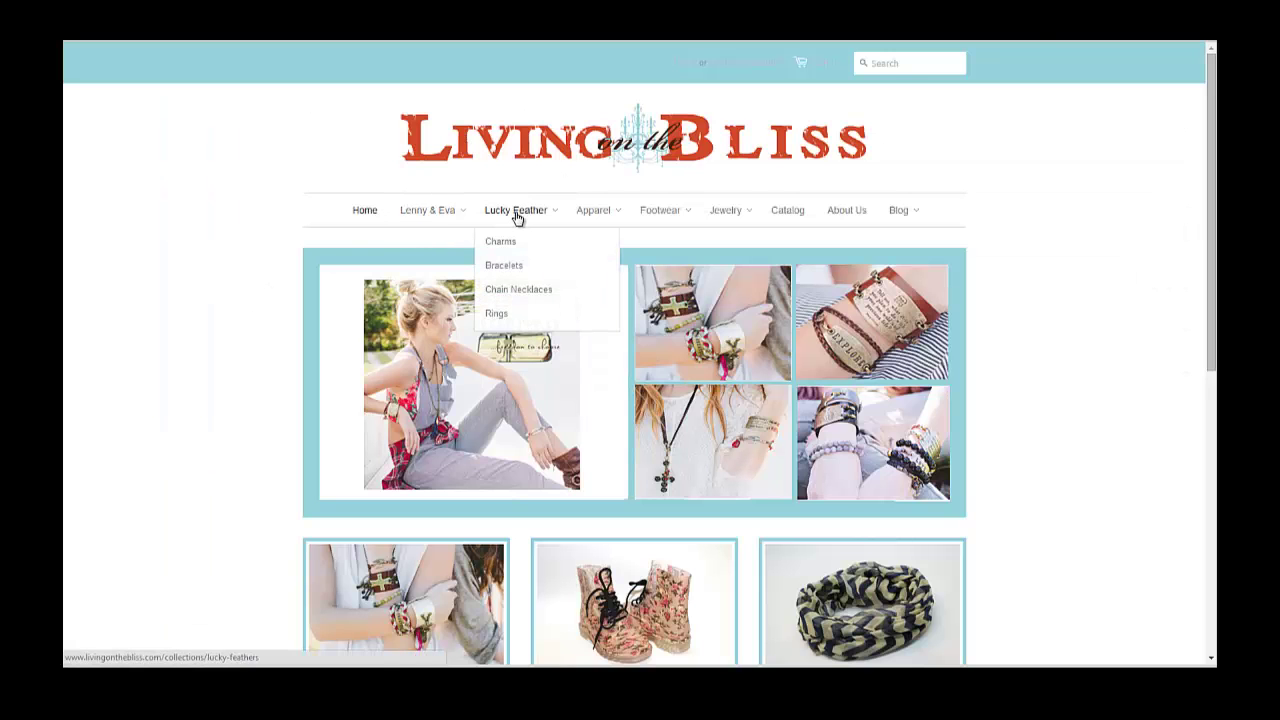
click(495, 244)
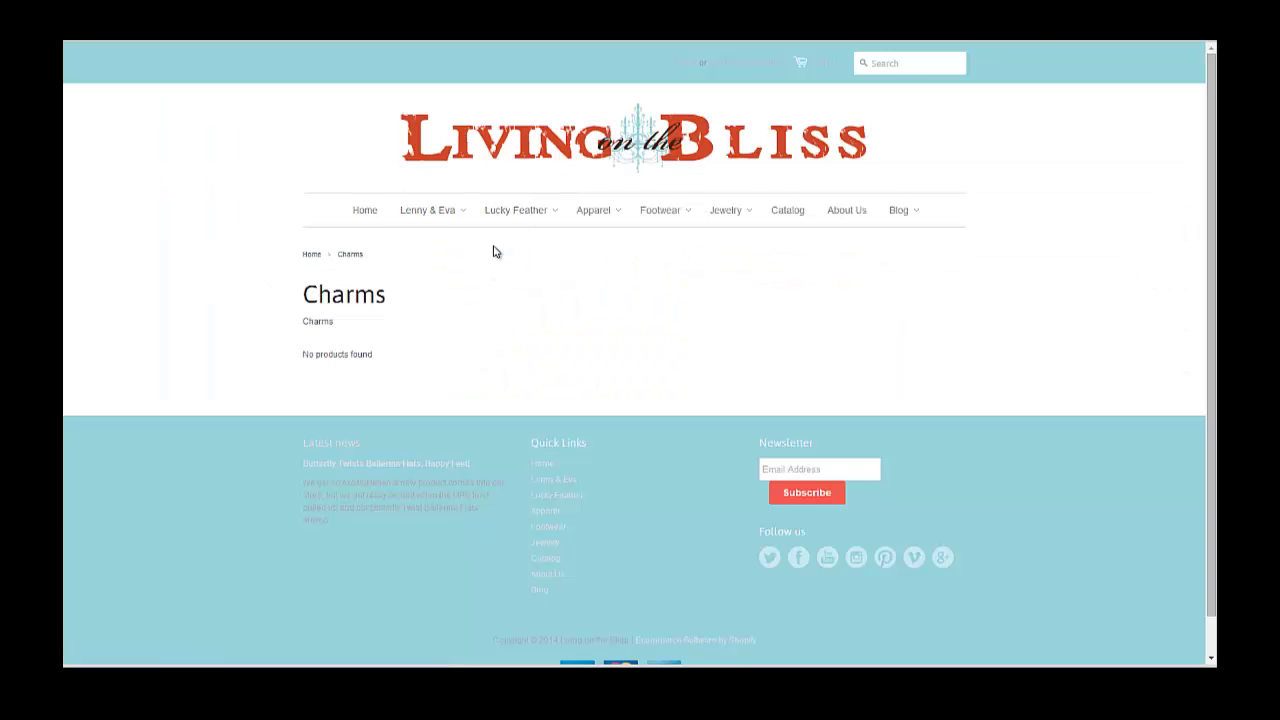